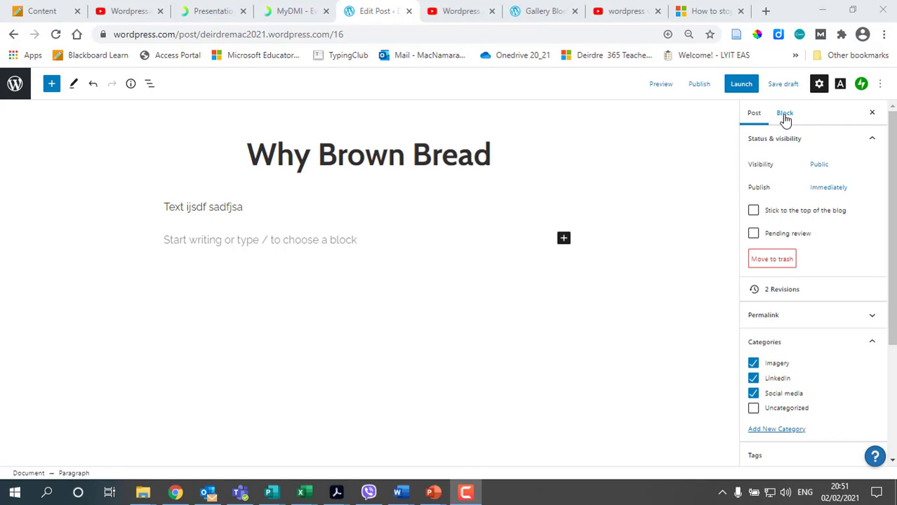
- Toggle the settings sidebar off and back on, and review the post's categories and tags
click(819, 84)
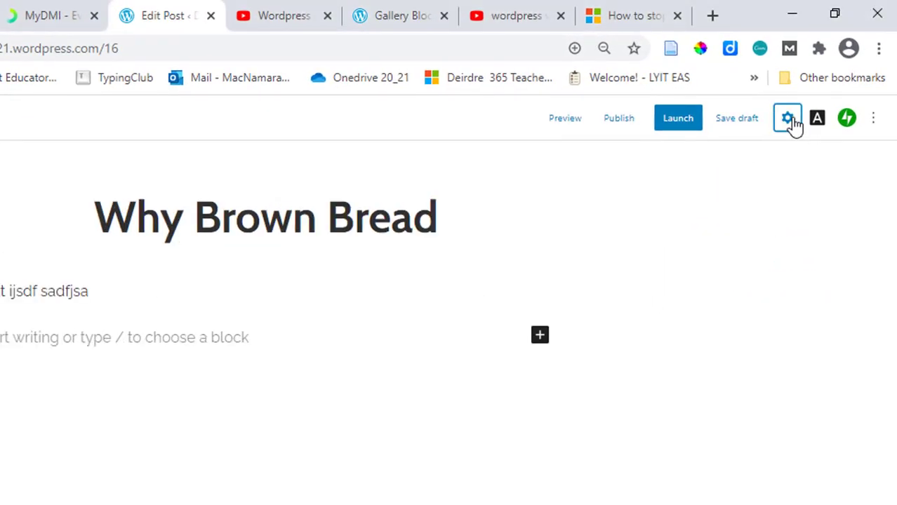
click(790, 119)
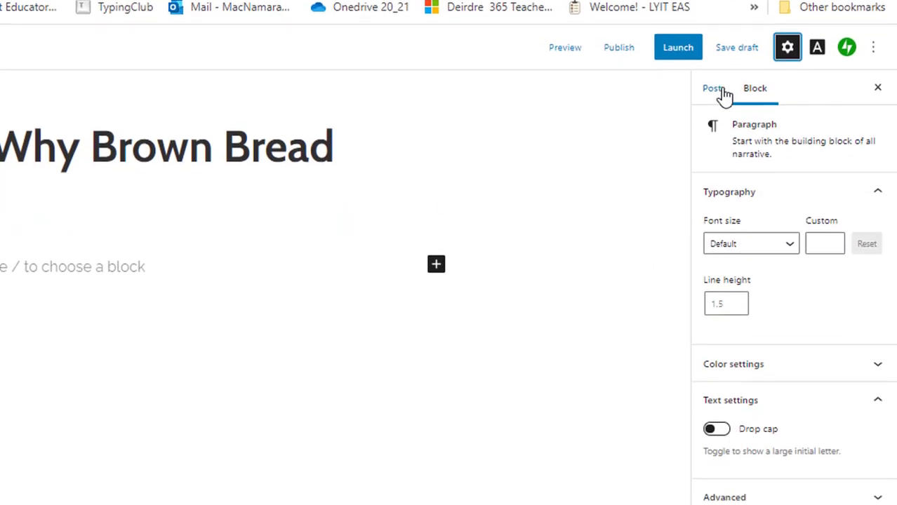
click(716, 91)
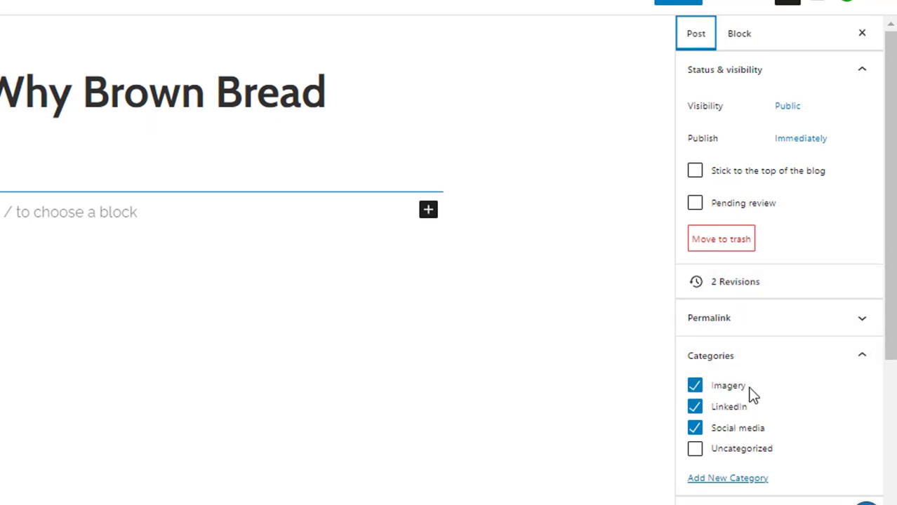
scroll(767, 429, down, 4)
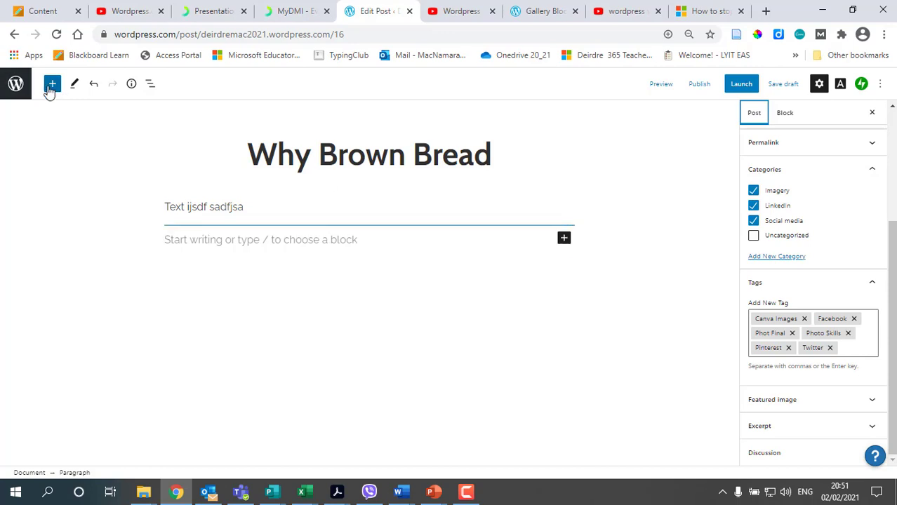
- Browse all blocks and insert a Tiled Gallery block below the text paragraph
click(564, 239)
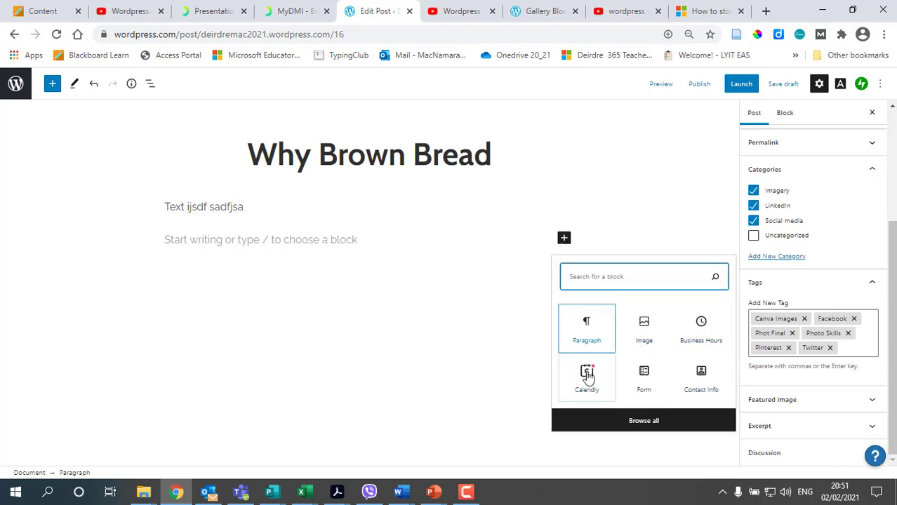
click(642, 422)
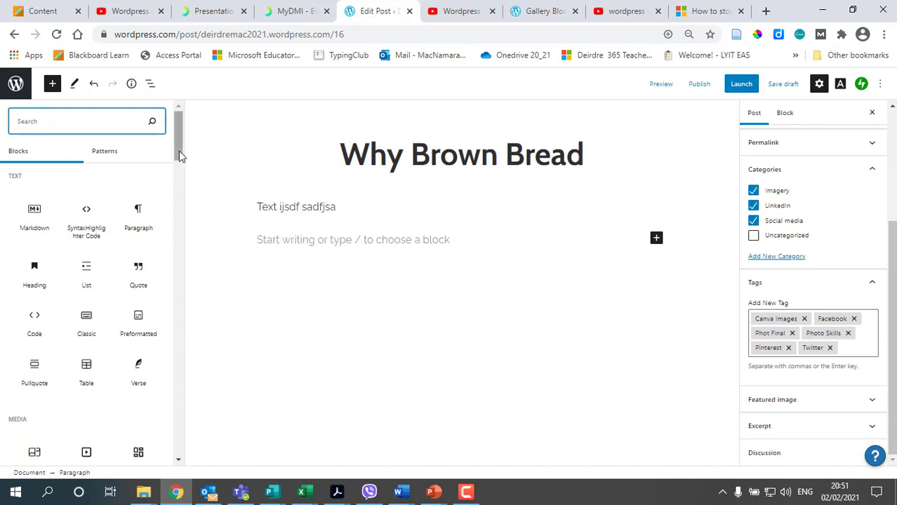
drag(179, 151, 180, 189)
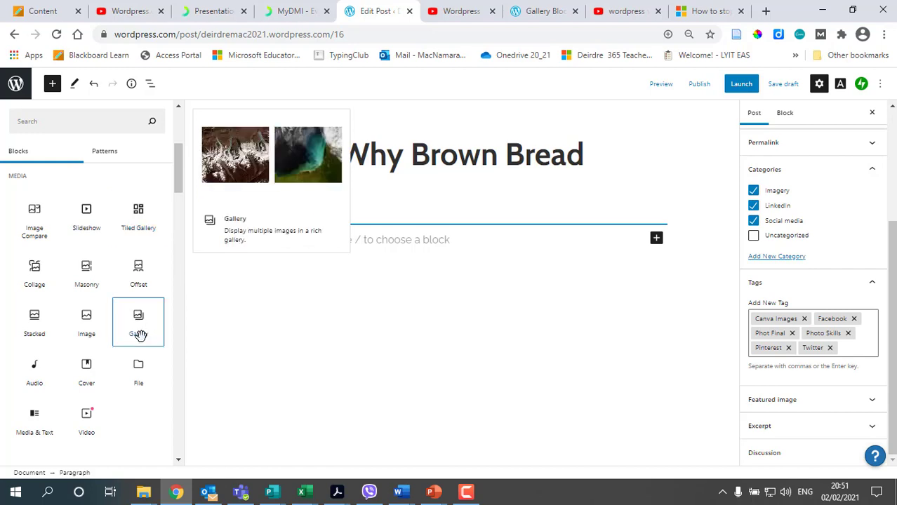
click(140, 212)
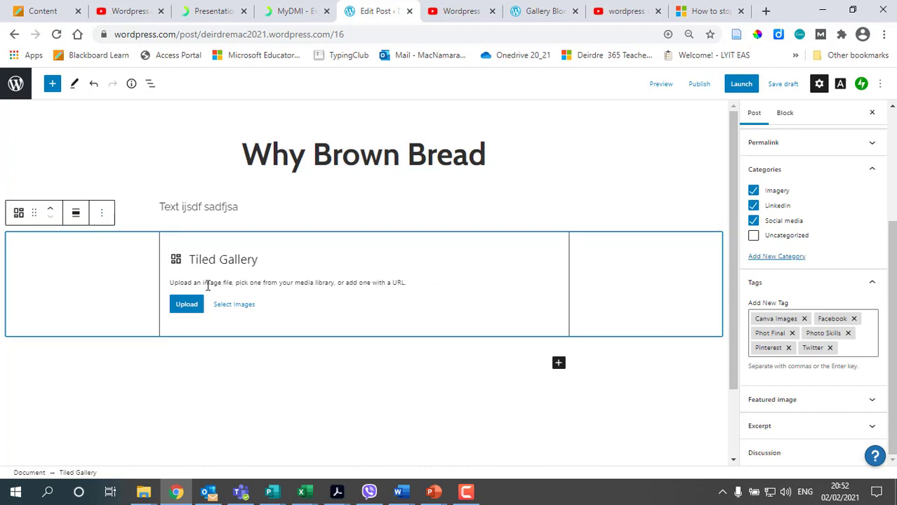
- Upload all seven images from the Pictures collage folder, download.jpg through when-do-babies-start-talking-1.jpg, into the tiled gallery
click(187, 305)
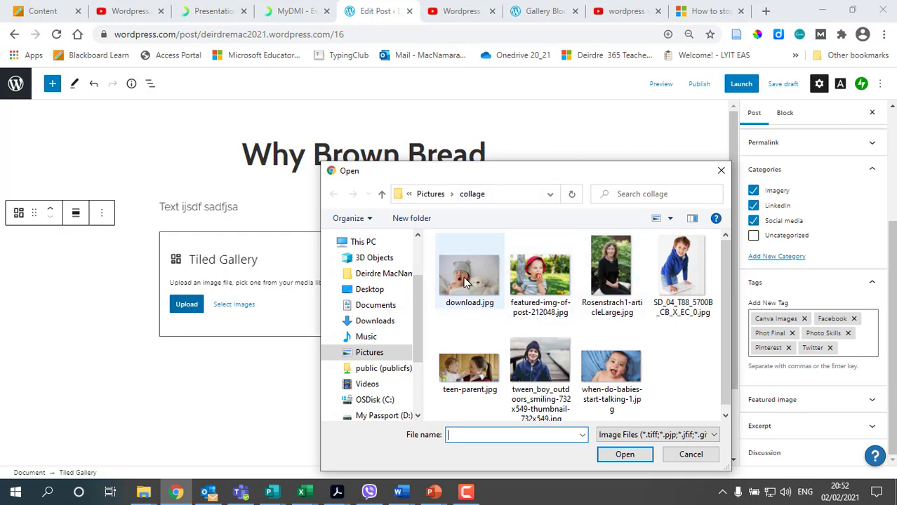
click(465, 283)
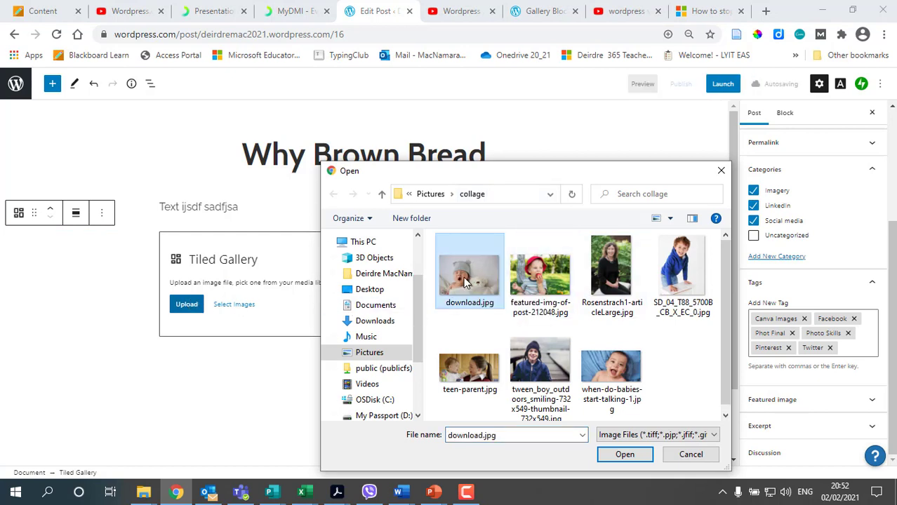
shift+click(632, 385)
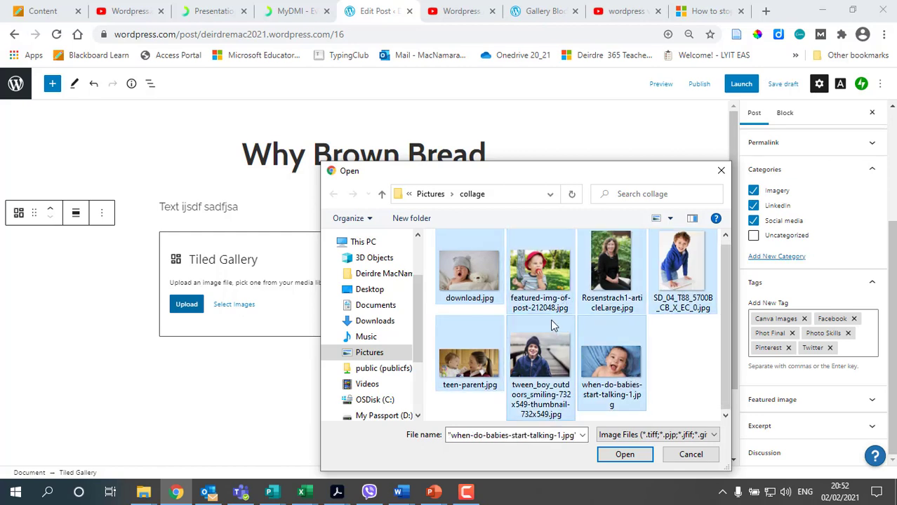
click(625, 454)
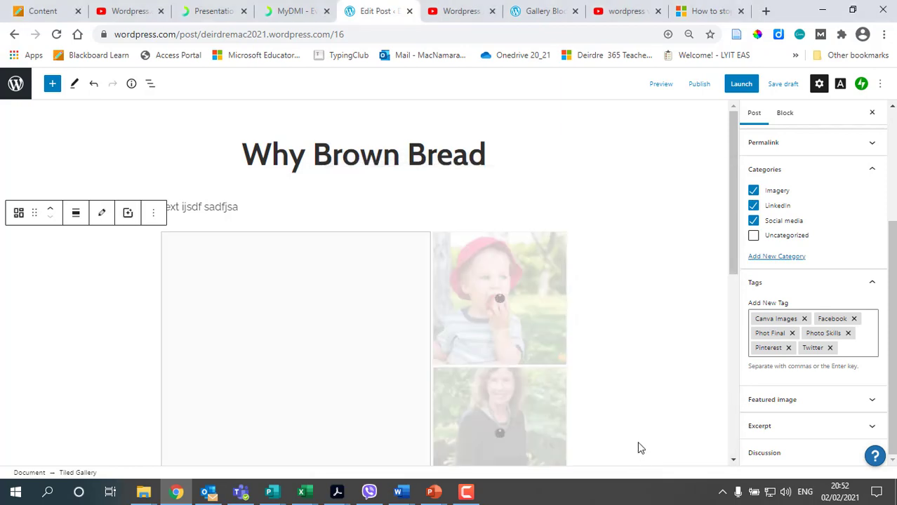
- Move the photo of the woman holding a baby one place later in the tiled gallery
scroll(702, 436, down, 4)
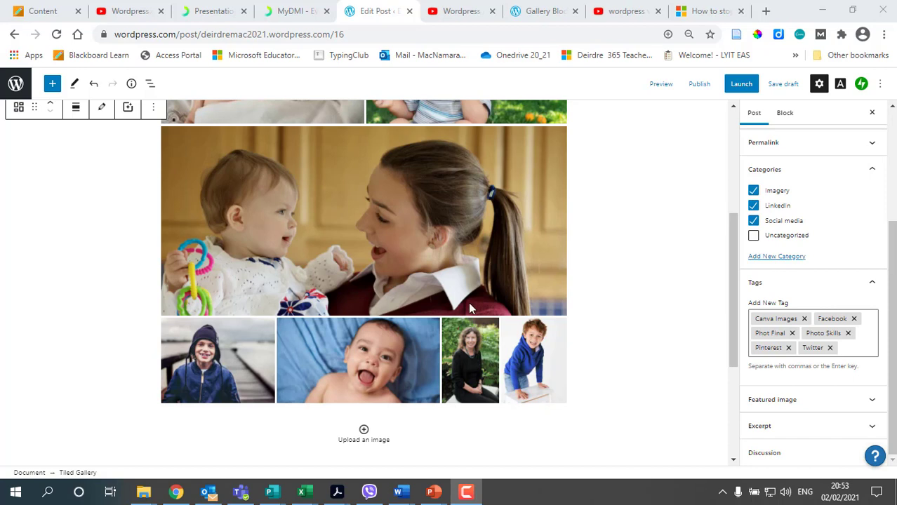
scroll(451, 289, up, 2)
click(415, 346)
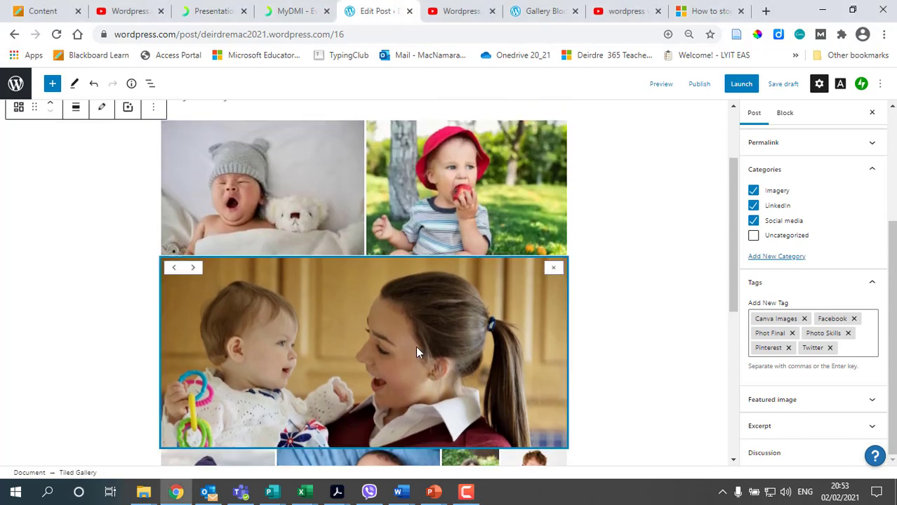
click(194, 270)
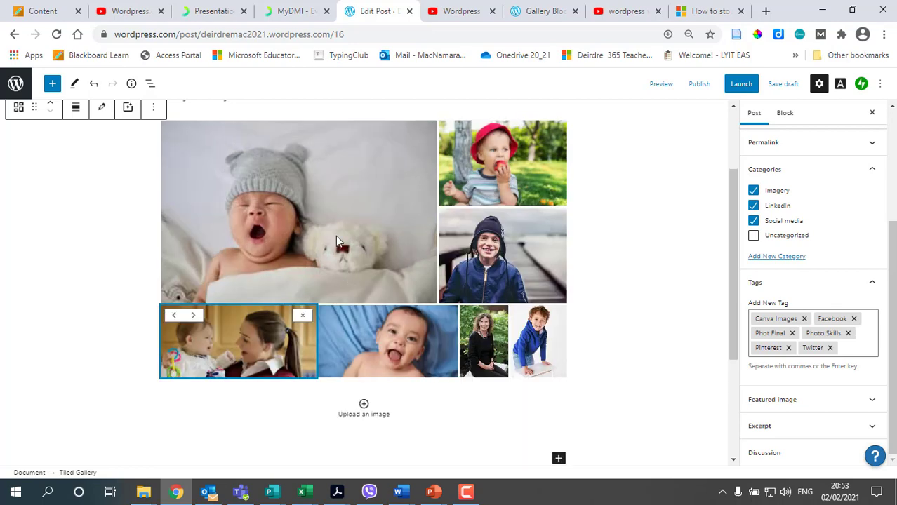
- Move the boy in the blue hoodie one place earlier in the gallery and the yawning baby one place later
scroll(357, 269, up, 2)
scroll(490, 329, down, 1)
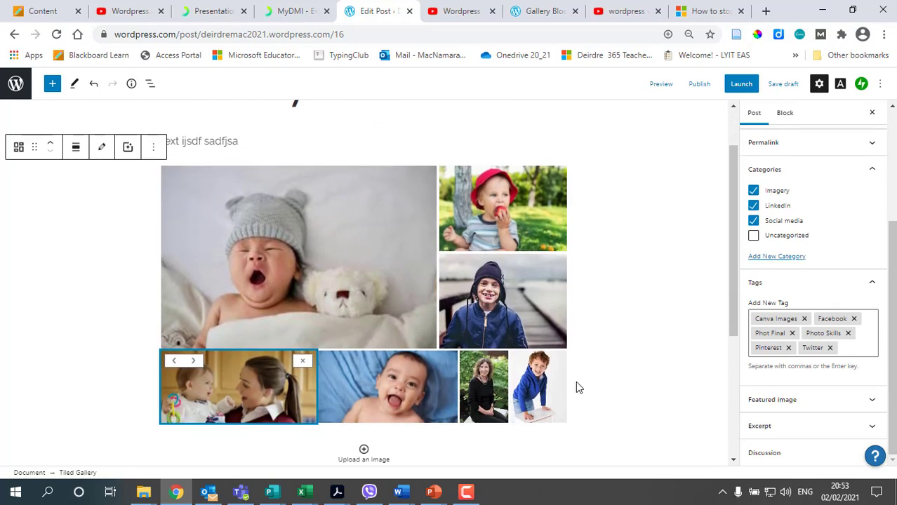
click(550, 381)
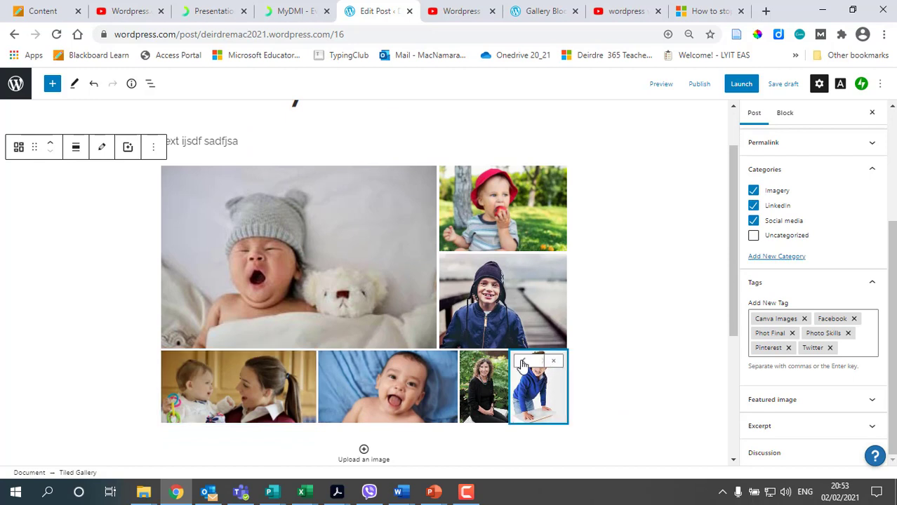
click(523, 362)
click(372, 288)
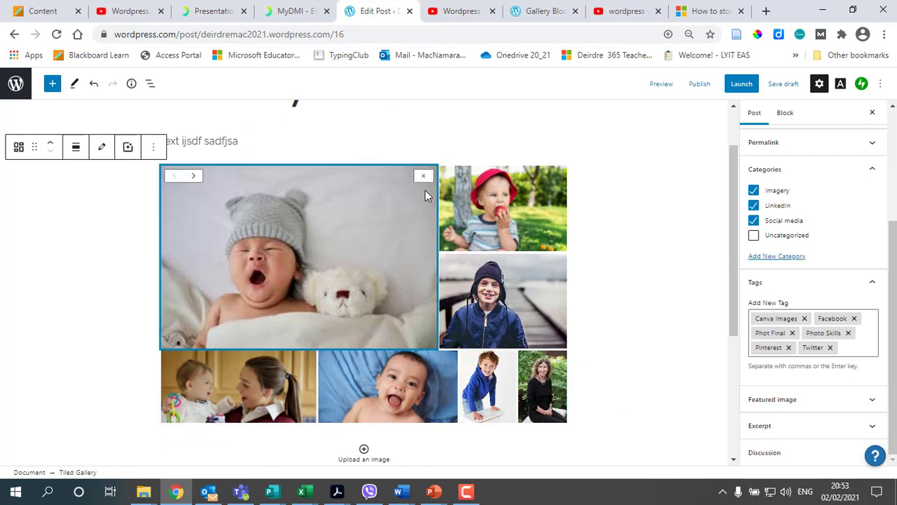
click(194, 180)
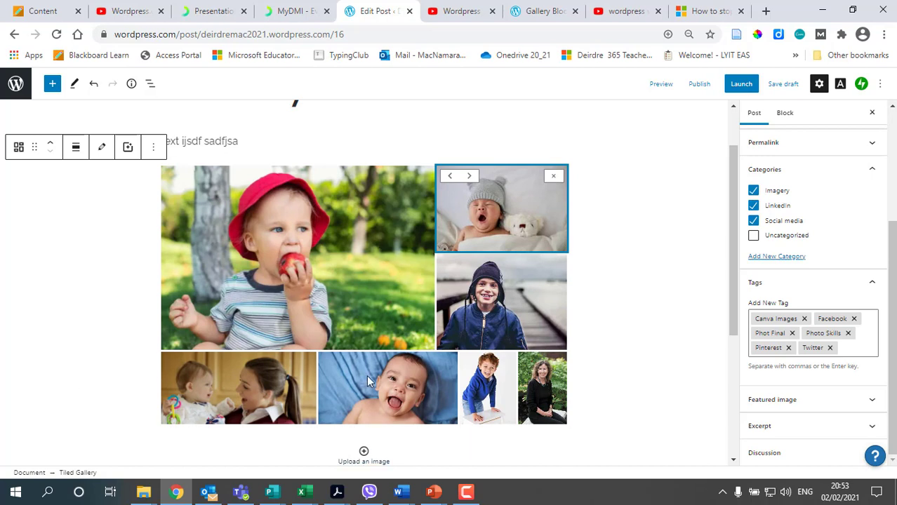
- Browse all blocks again and insert a Slideshow block from the media group
scroll(368, 376, down, 1)
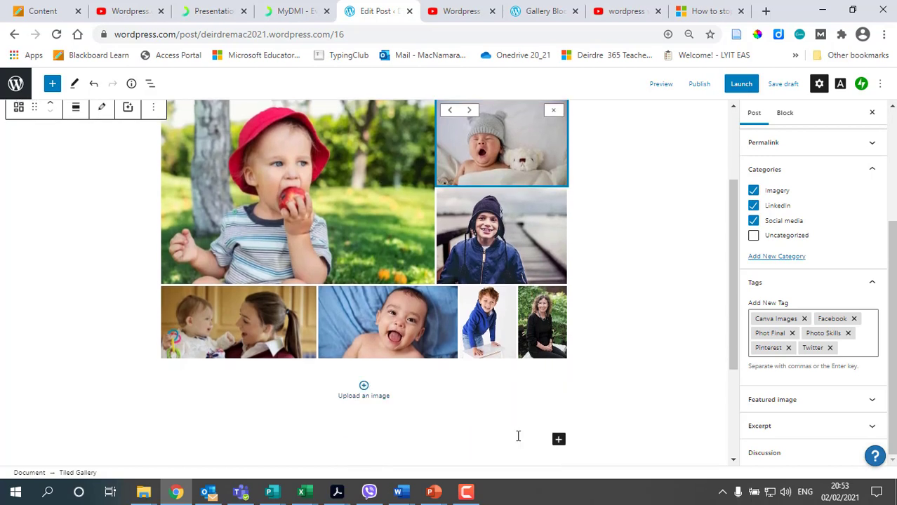
click(559, 441)
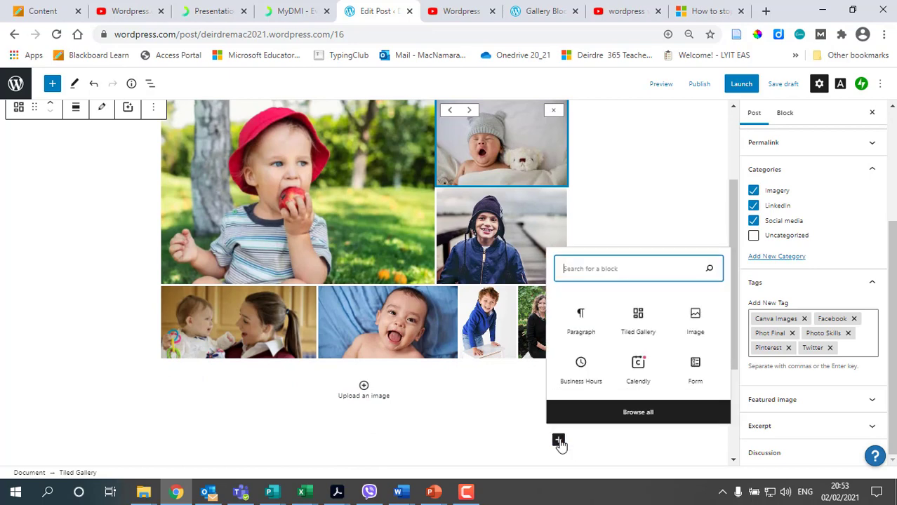
click(644, 414)
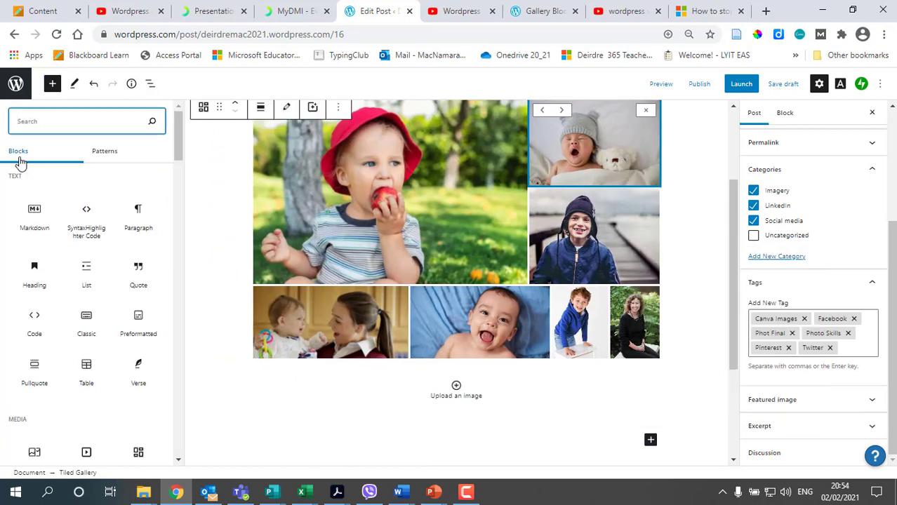
drag(179, 157, 179, 184)
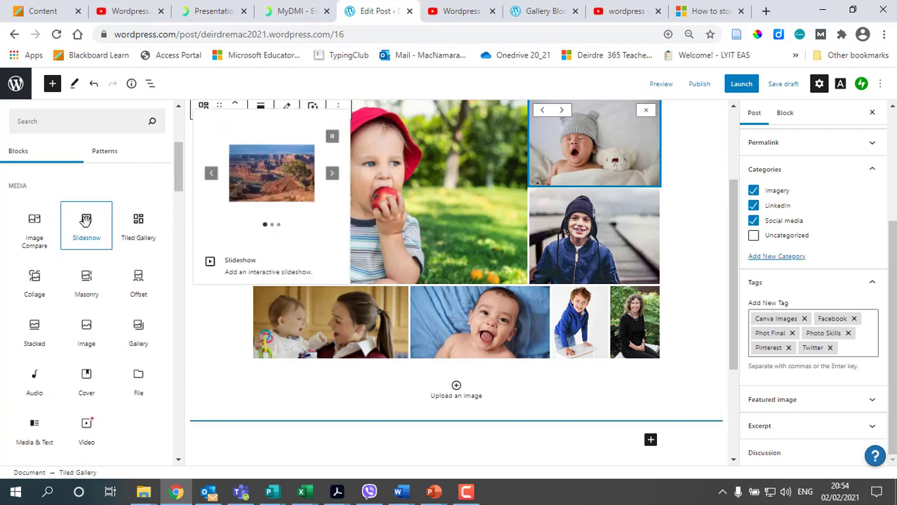
click(86, 223)
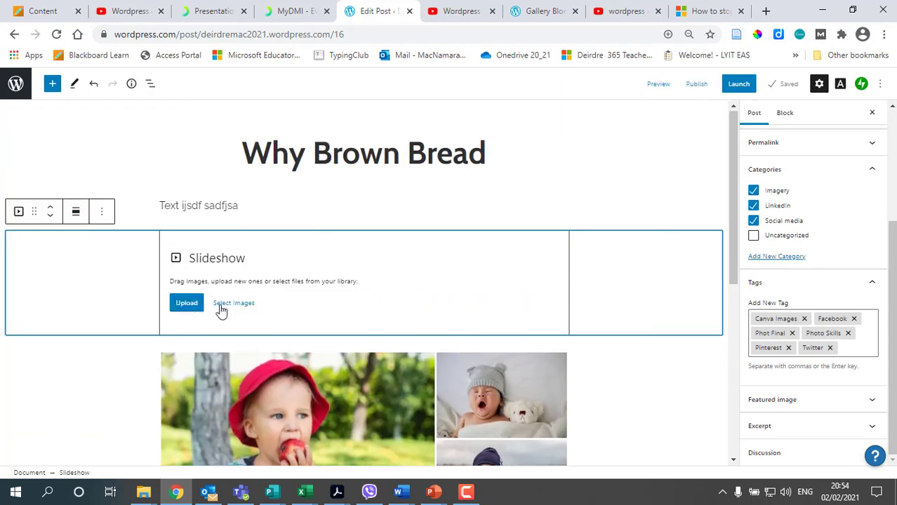
- Fill the slideshow with the first six images in the Media Library, from the blue-hoodie boy through his second copy
click(224, 306)
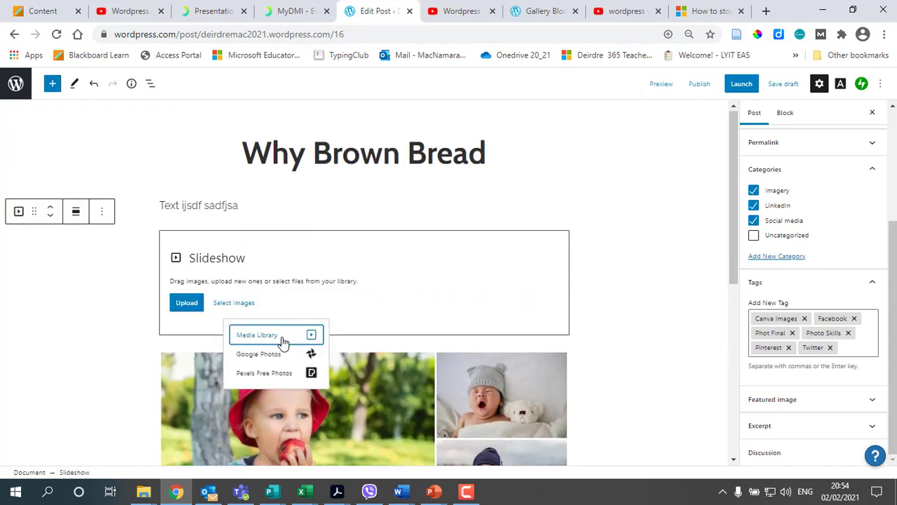
click(281, 337)
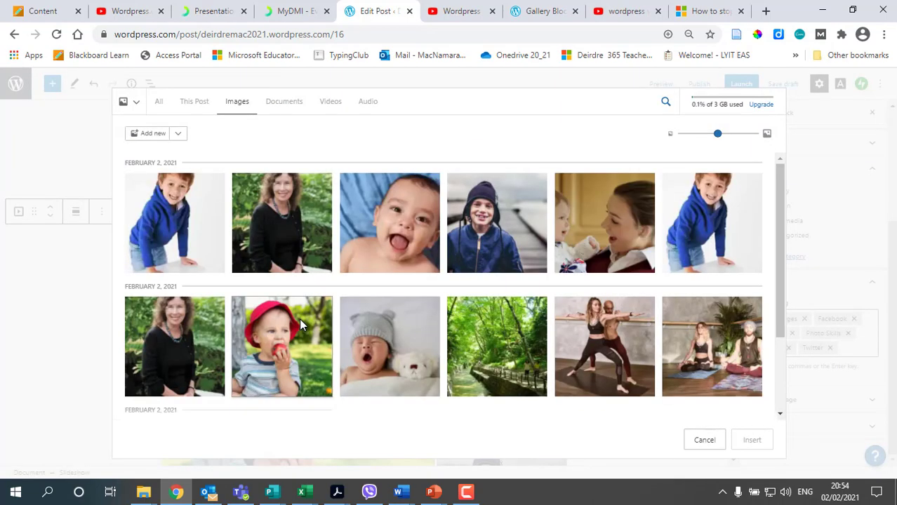
click(196, 249)
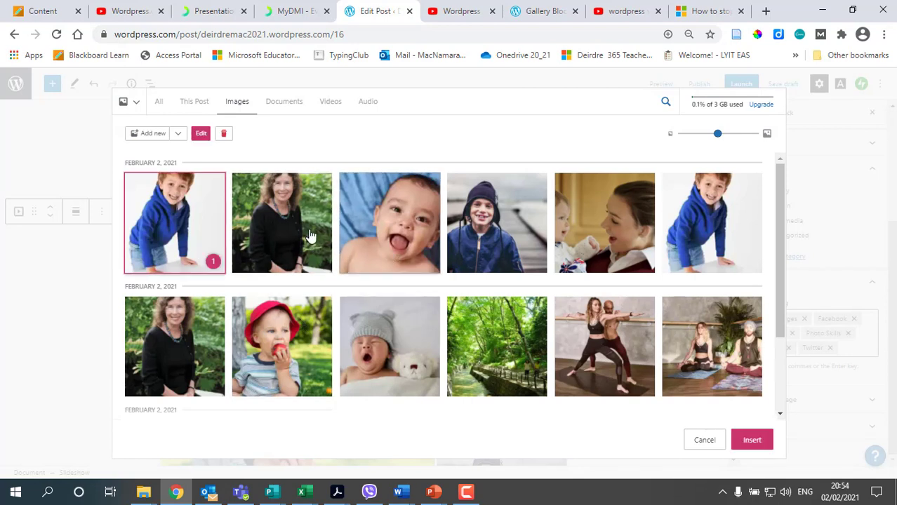
click(322, 234)
click(393, 236)
click(485, 237)
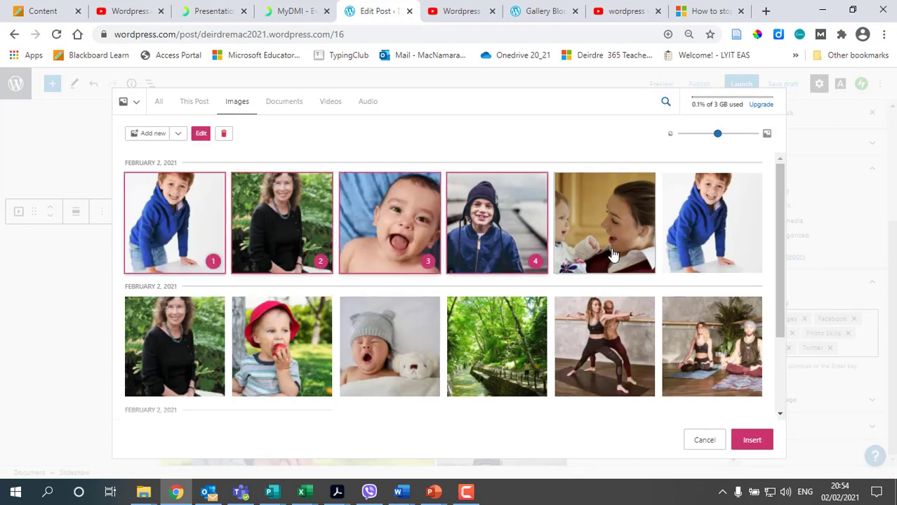
click(611, 252)
click(699, 242)
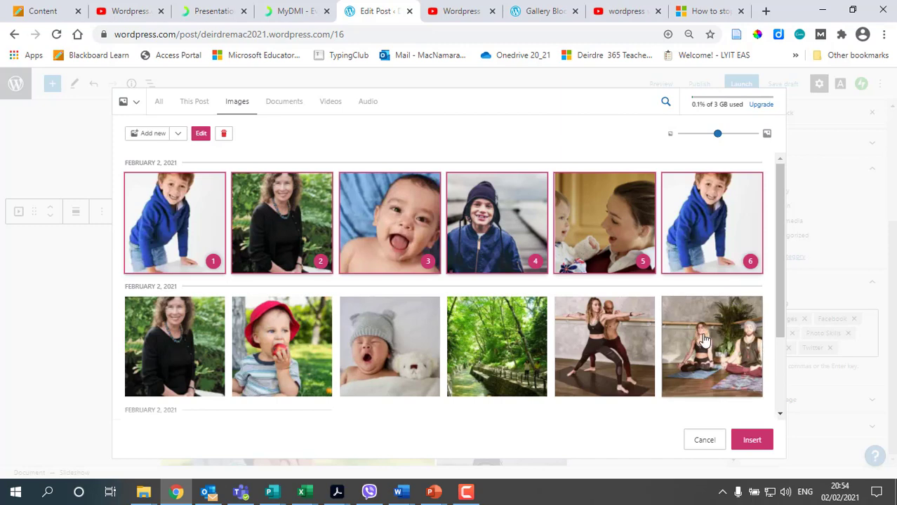
click(752, 441)
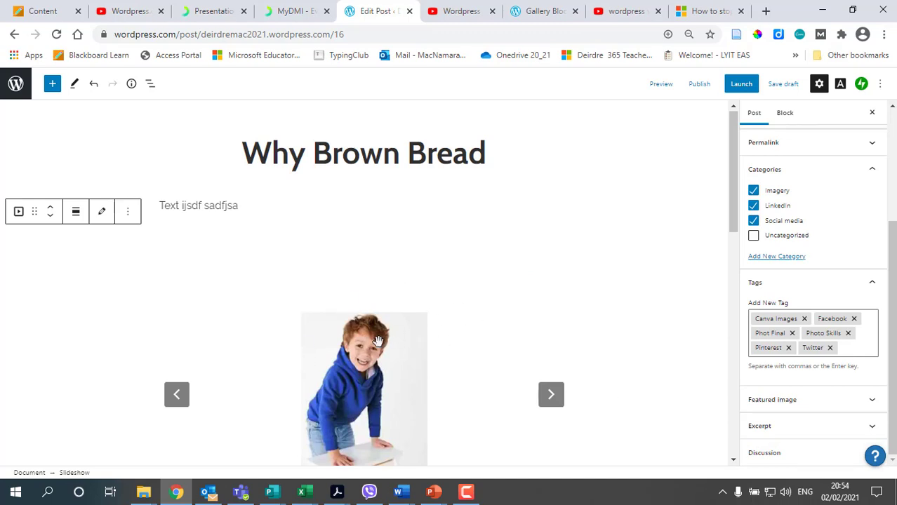
- Advance through the slideshow's slides to check the inserted images
click(551, 395)
click(551, 395)
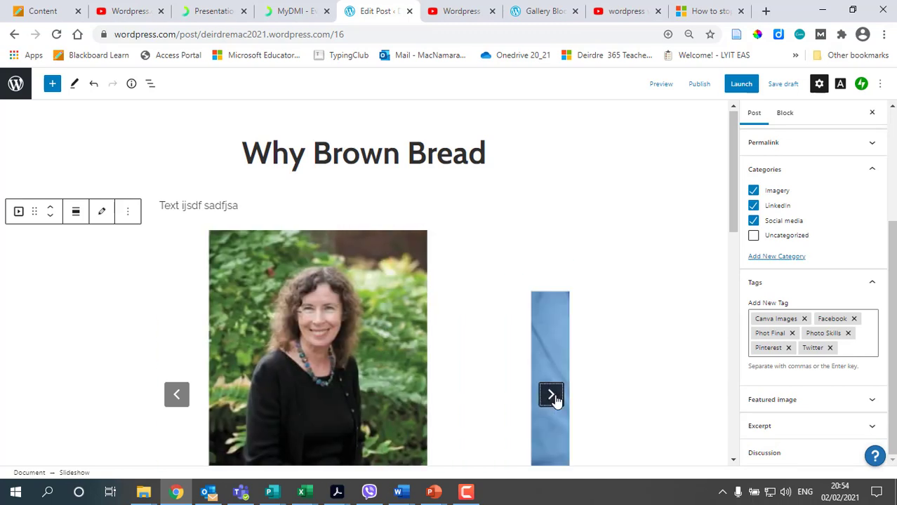
click(552, 396)
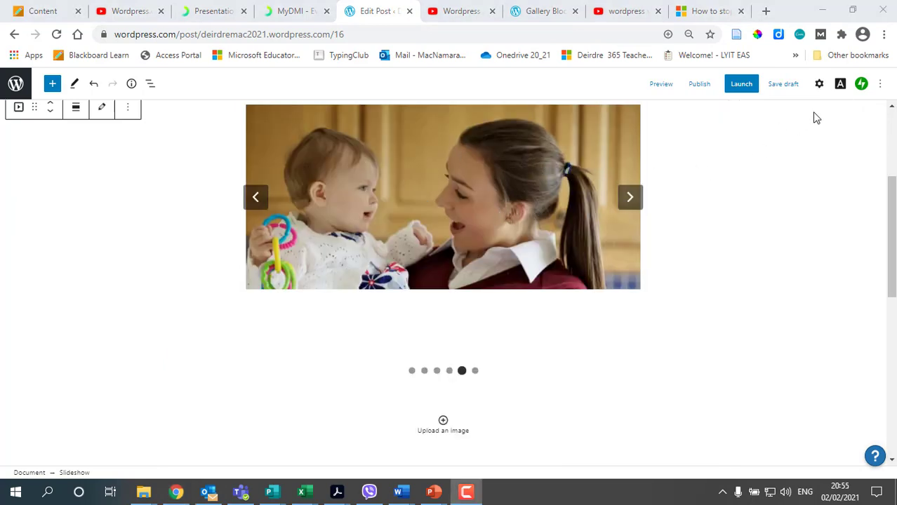
- Show the slideshow's block settings, enable Autoplay and set the delay between transitions to 2 seconds
click(820, 85)
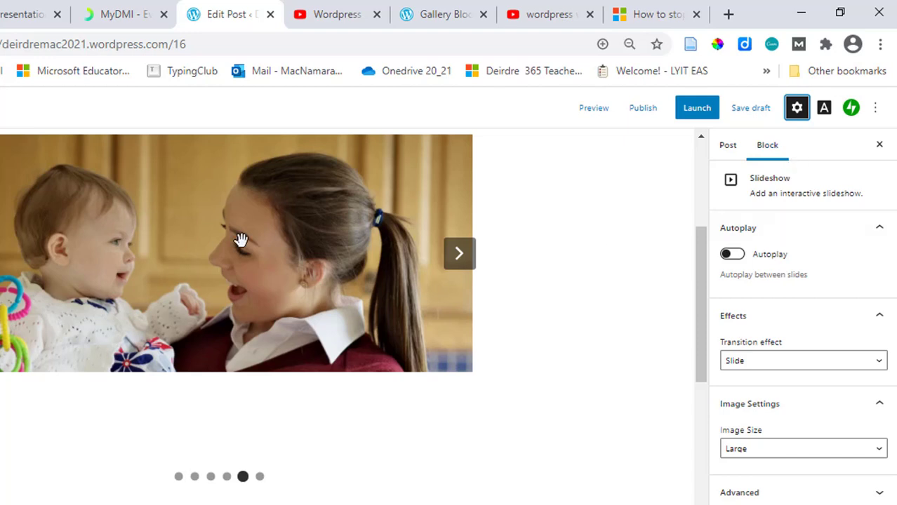
click(730, 255)
click(739, 254)
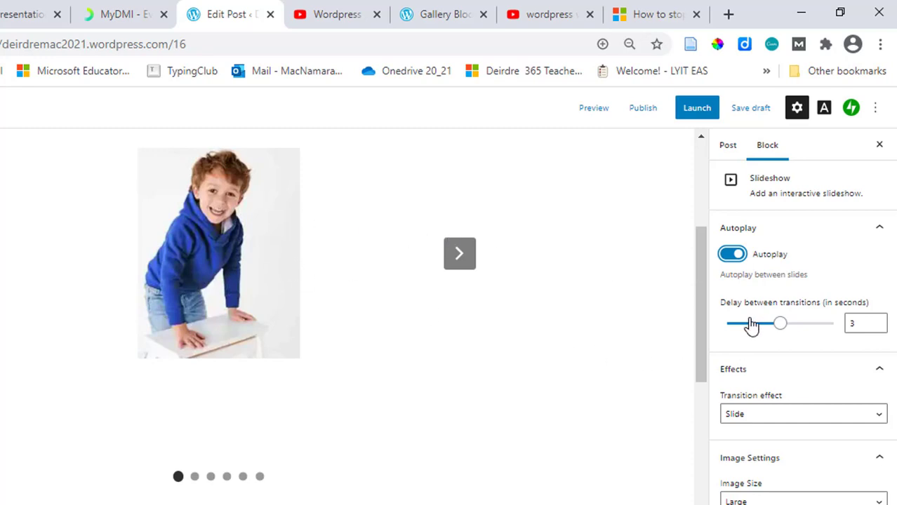
click(879, 327)
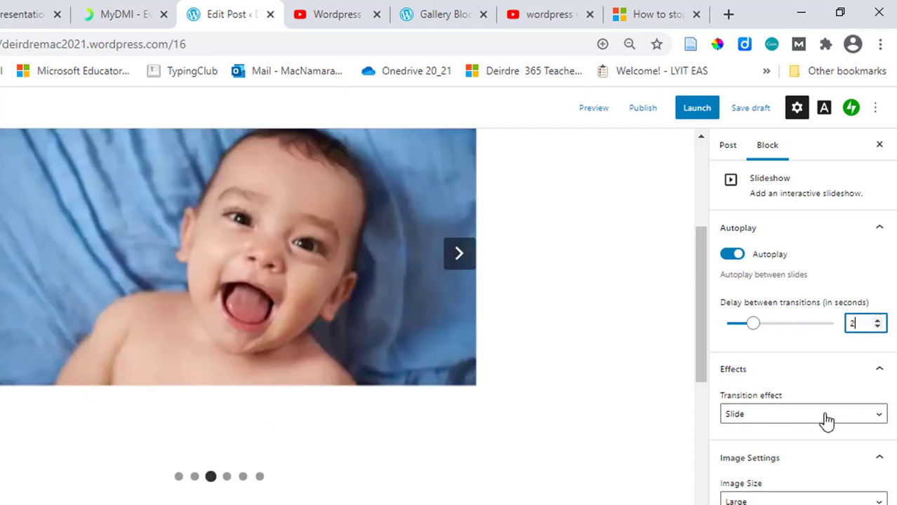
- Set the slideshow's transition effect to Fade and save the draft
click(826, 419)
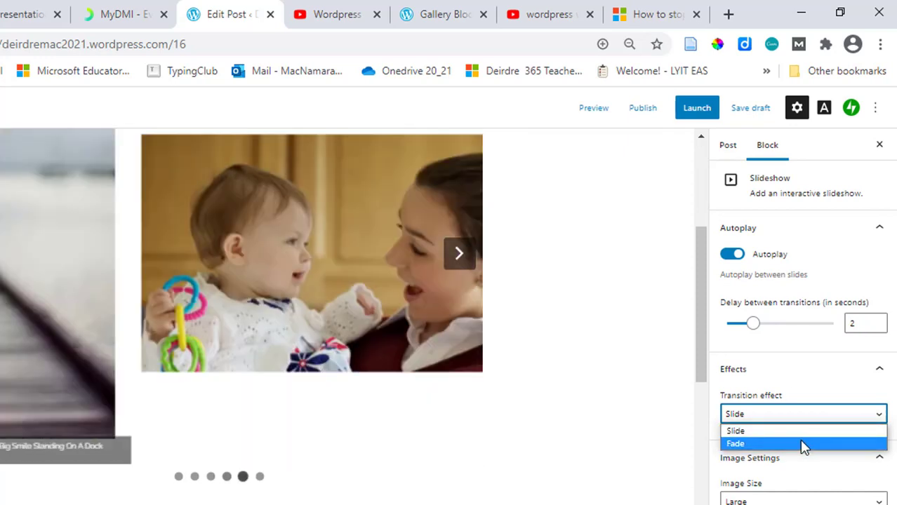
click(804, 445)
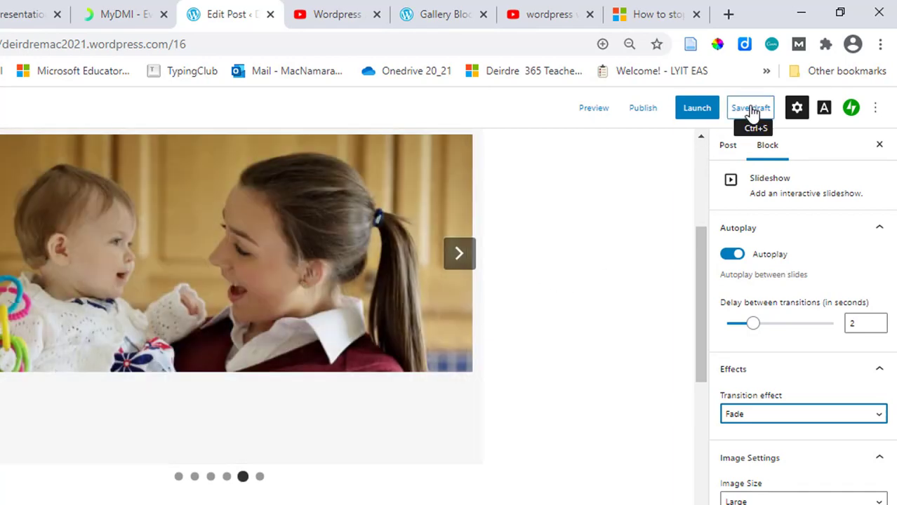
click(752, 111)
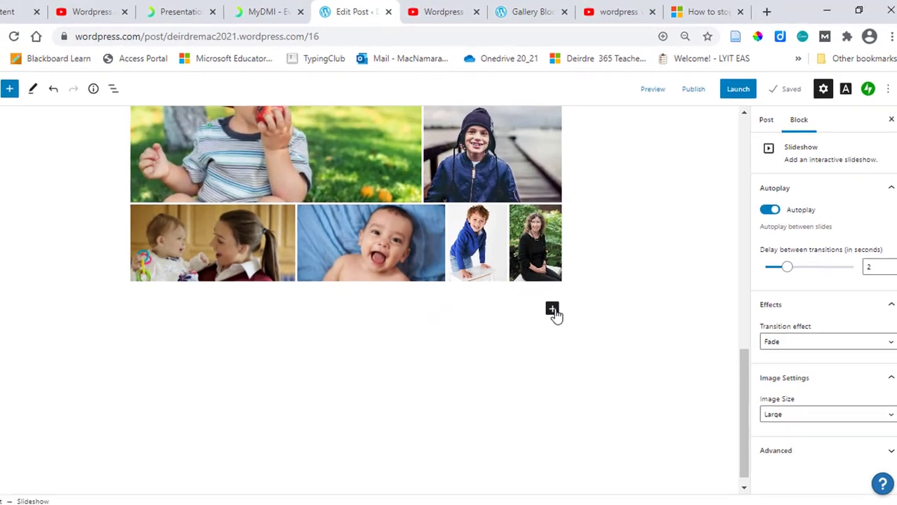
- Add a paragraph "New Heading" below the tiled gallery, follow it with a paragraph "xzlckvj zxlkc xczvzkxldj skadf asuidh fiau", and save the draft
click(469, 374)
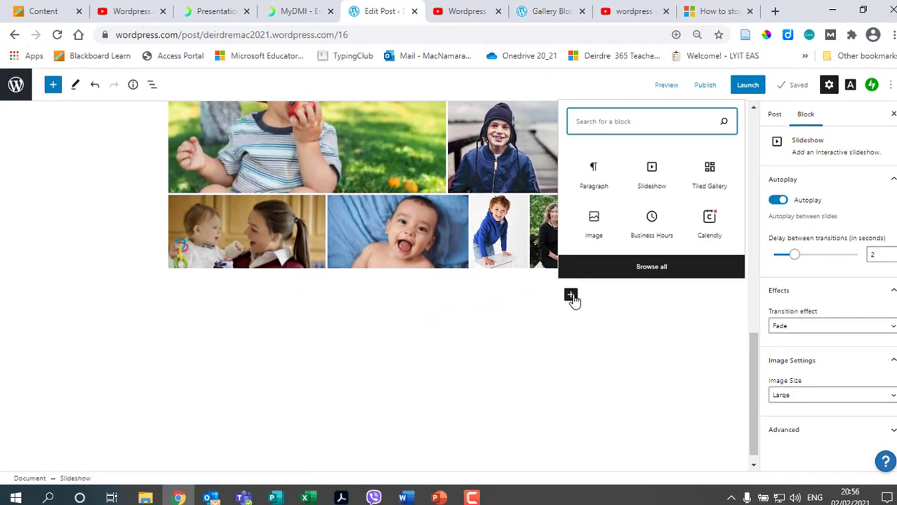
click(593, 177)
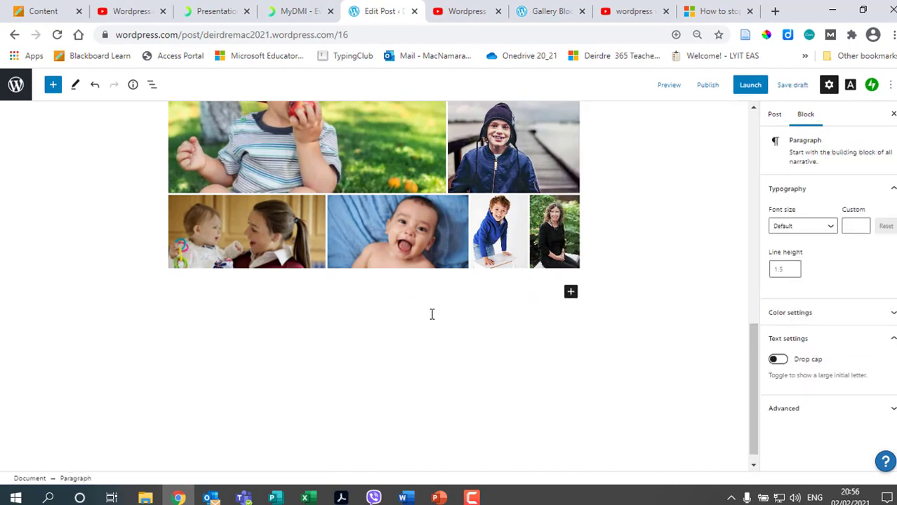
text(New Heading)
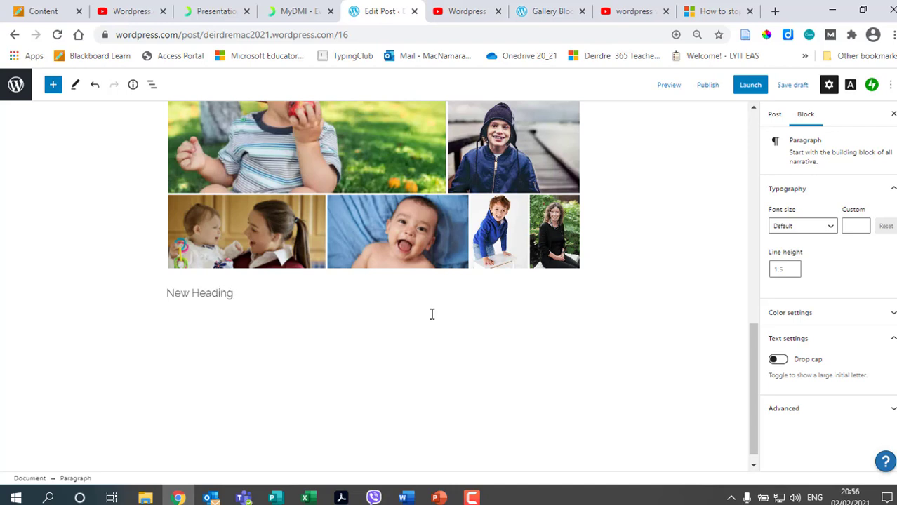
key(Return)
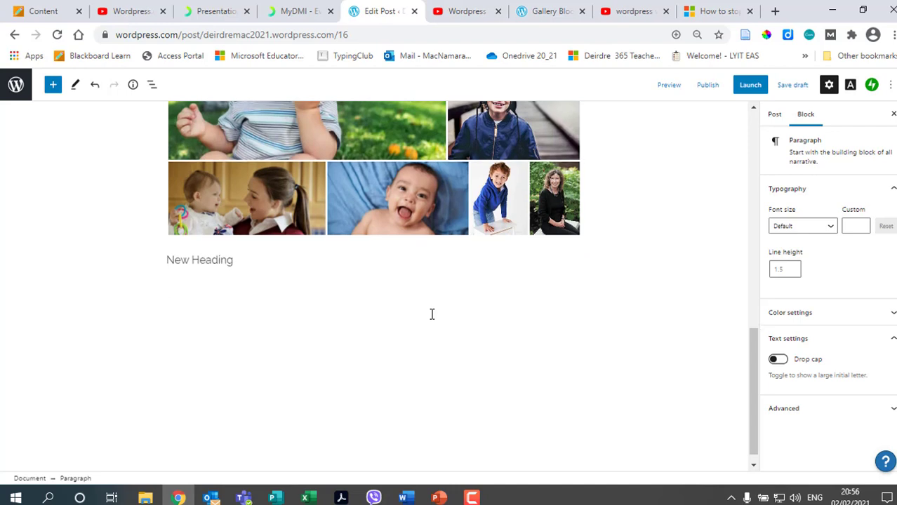
text(xzlckvj zxlkc xczvzkxldj skadf asuidh fiau)
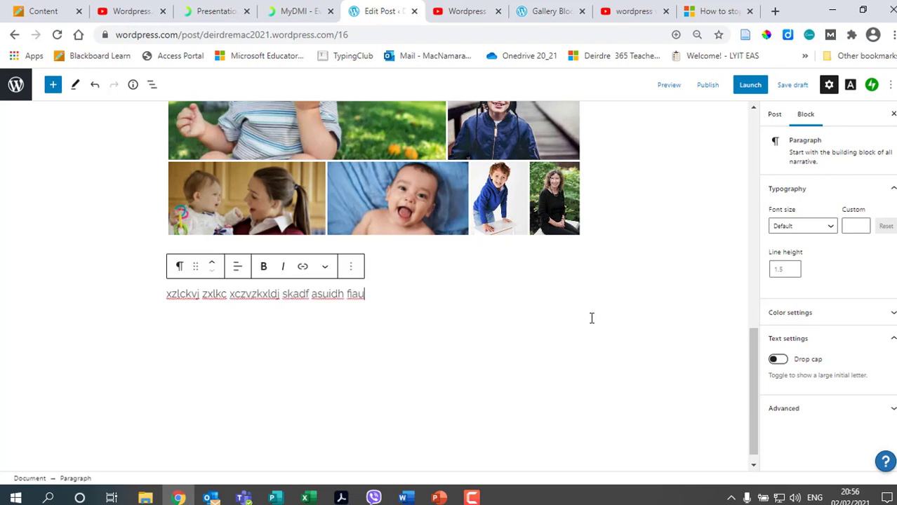
scroll(592, 318, up, 1)
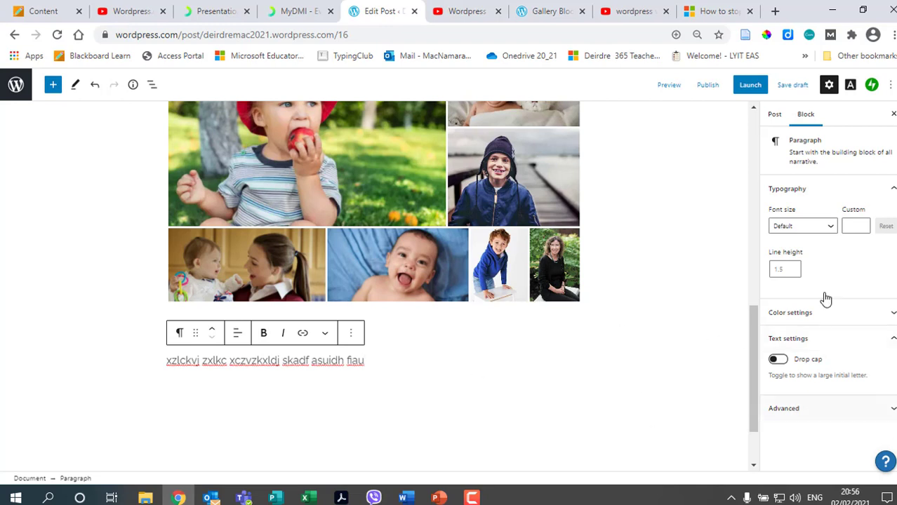
click(790, 86)
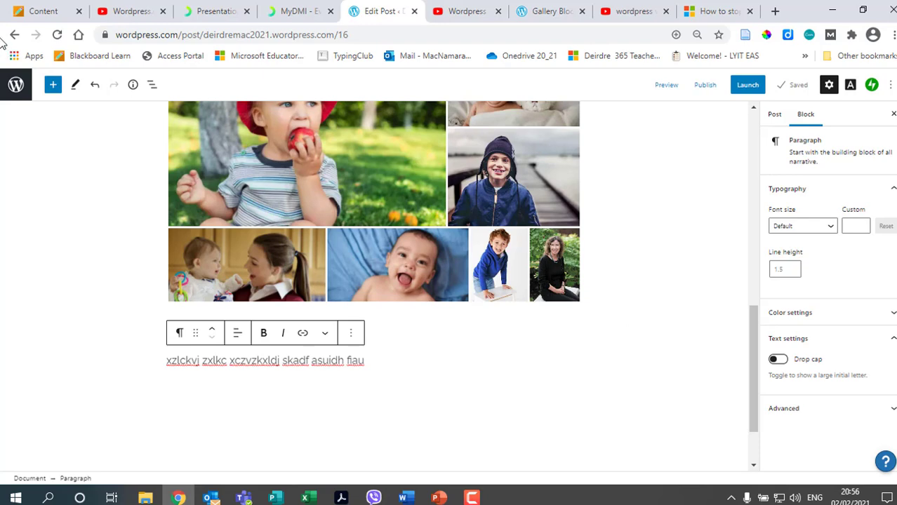
- Leave the post editor for the site dashboard and open the Colors & Backgrounds settings of the site customizer
click(15, 86)
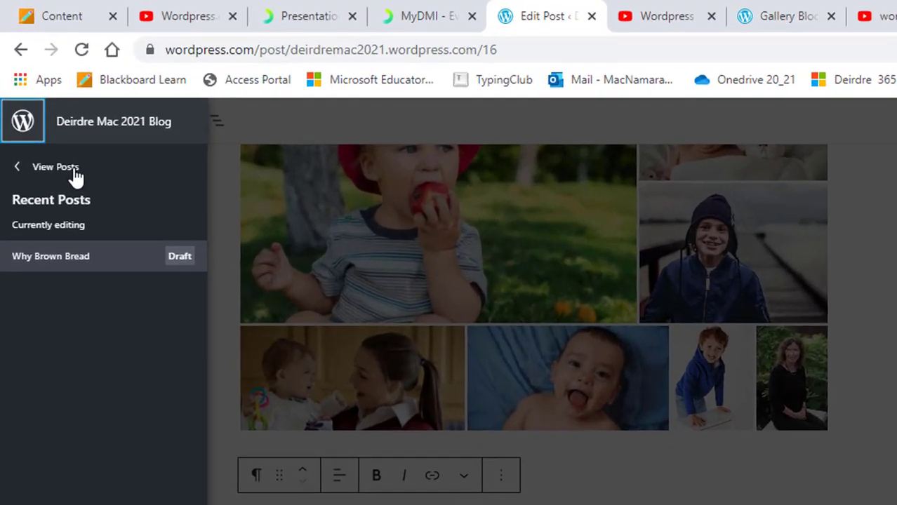
click(41, 118)
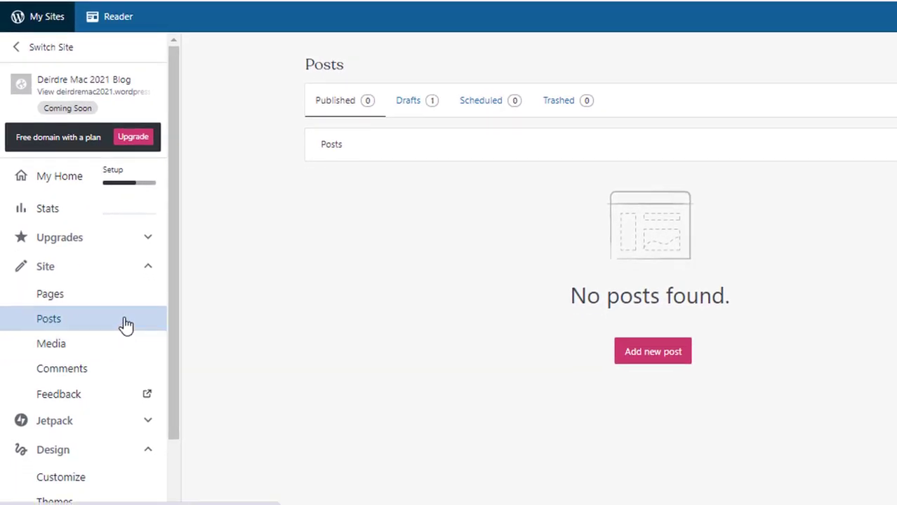
click(61, 271)
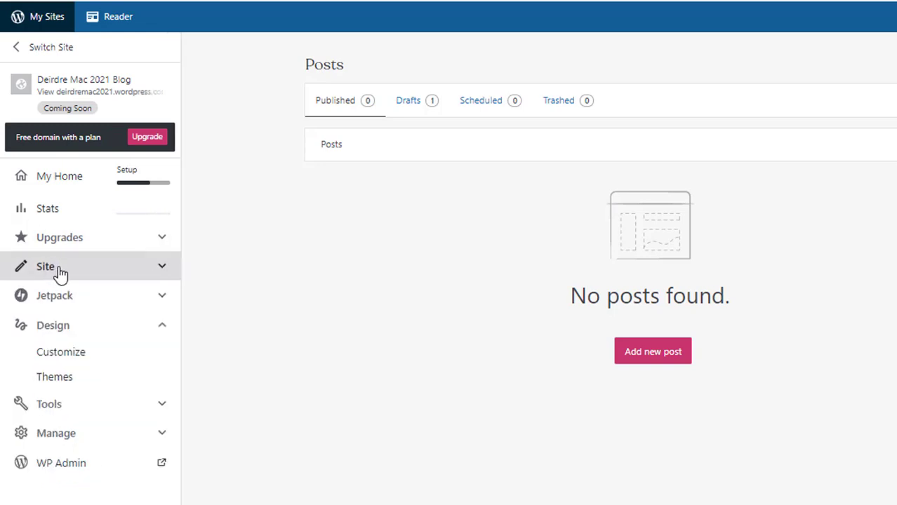
click(82, 330)
click(83, 330)
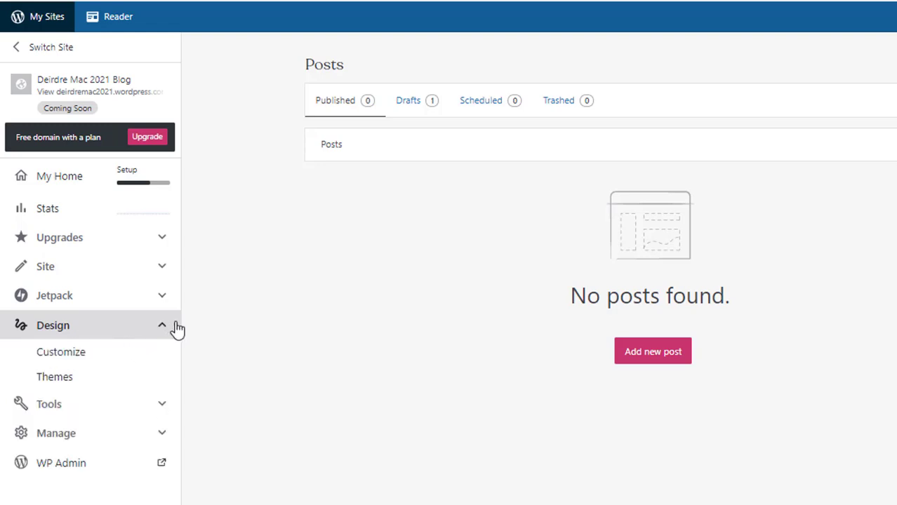
click(79, 359)
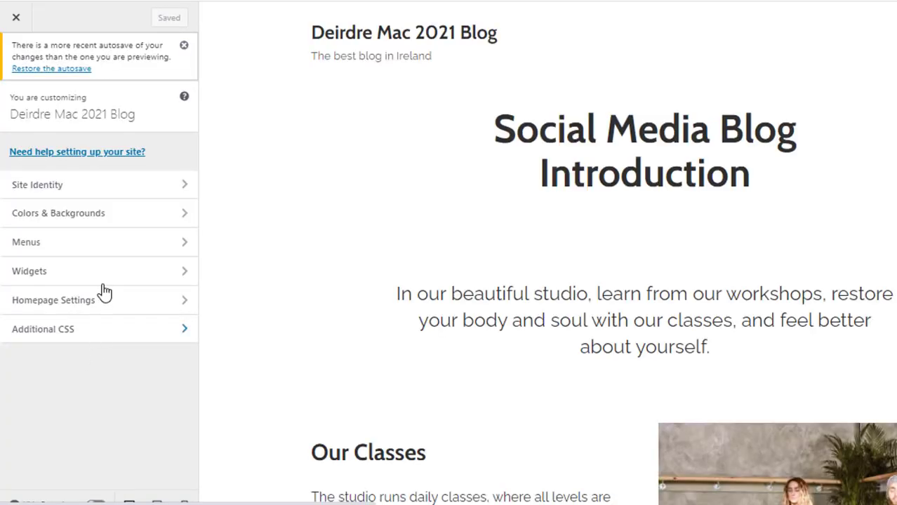
click(86, 219)
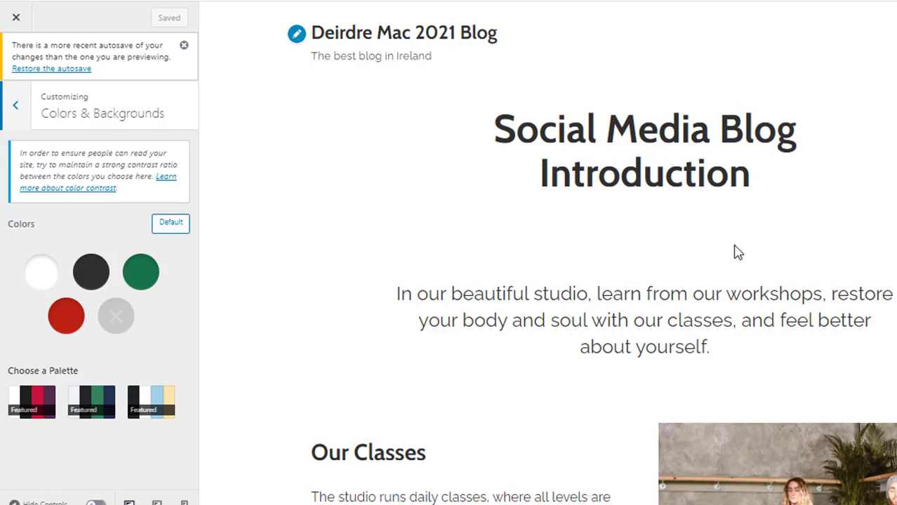
- Try the featured light palette with green and navy, and the featured dark palette with light blue and yellow, on the homepage
click(96, 406)
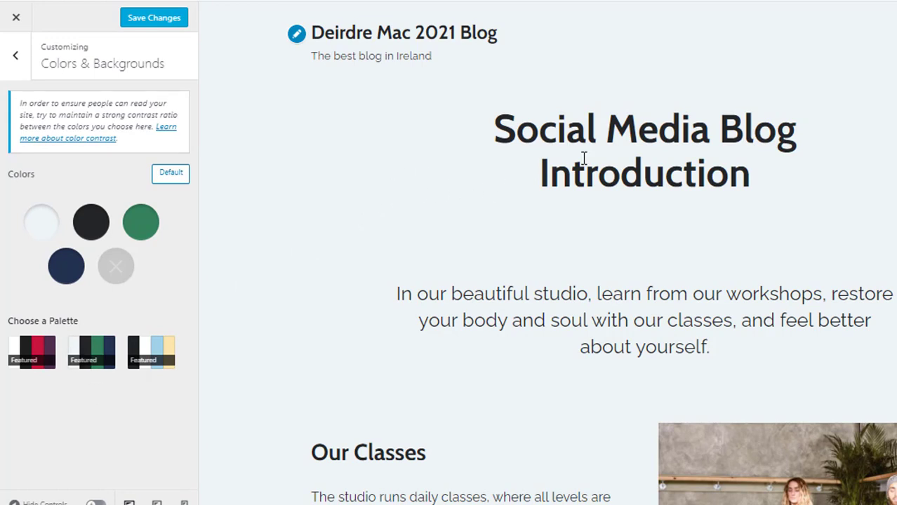
click(147, 351)
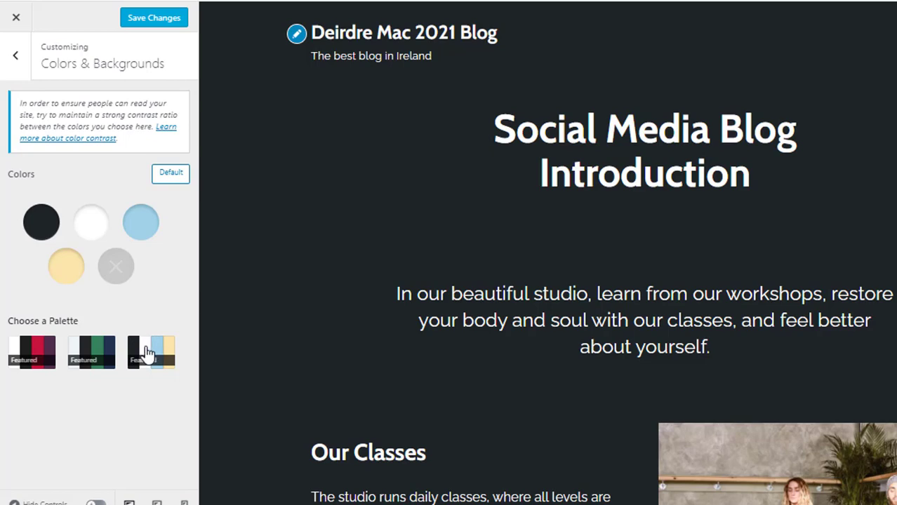
scroll(642, 255, down, 6)
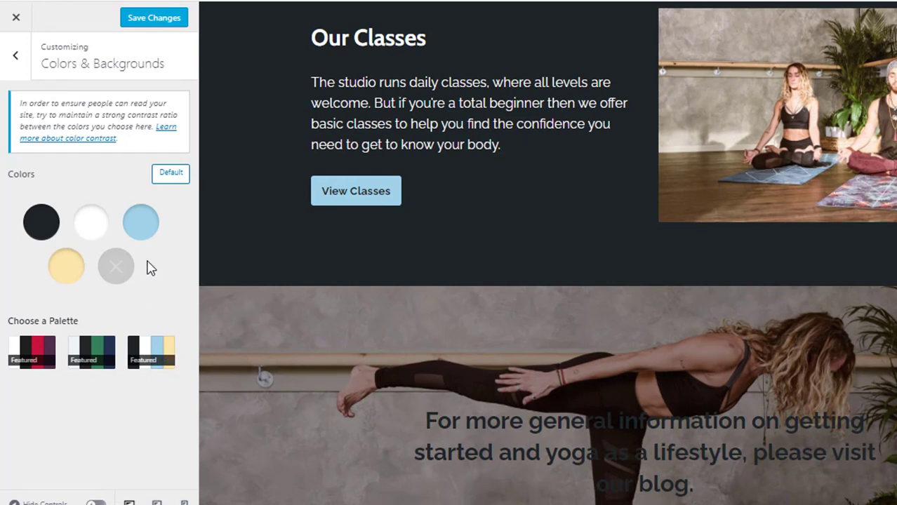
- Try crimson as the site's background color and yellow-green as its text color
click(40, 226)
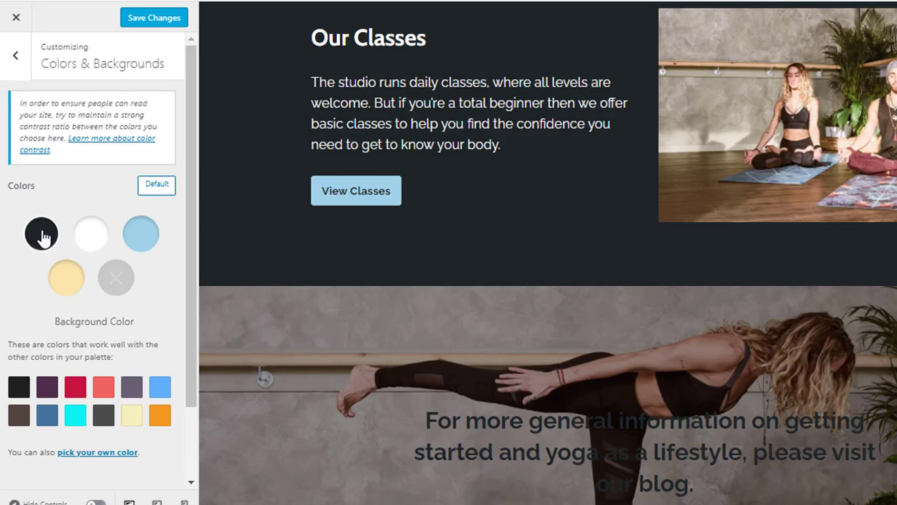
click(74, 390)
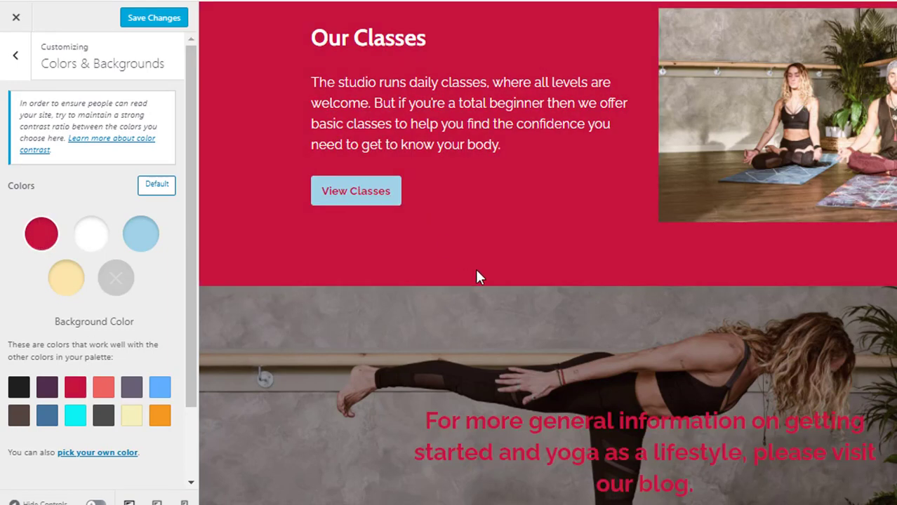
click(95, 242)
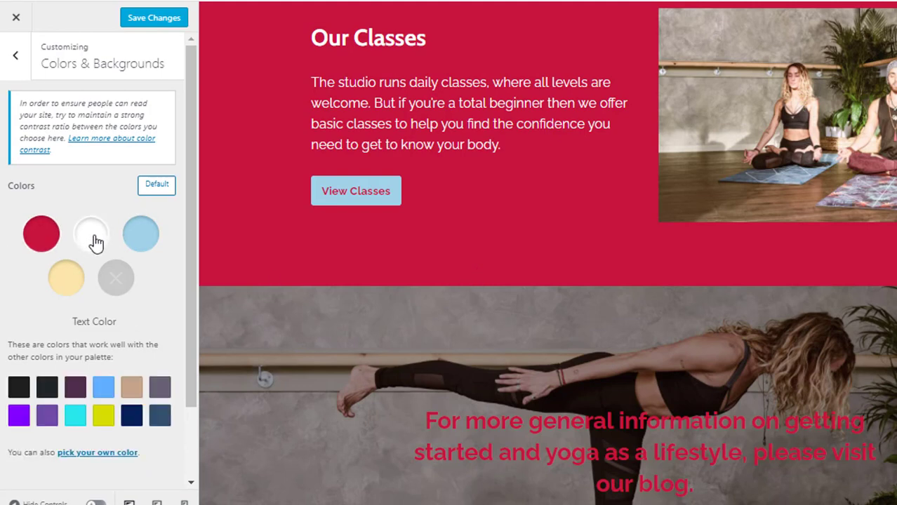
click(102, 423)
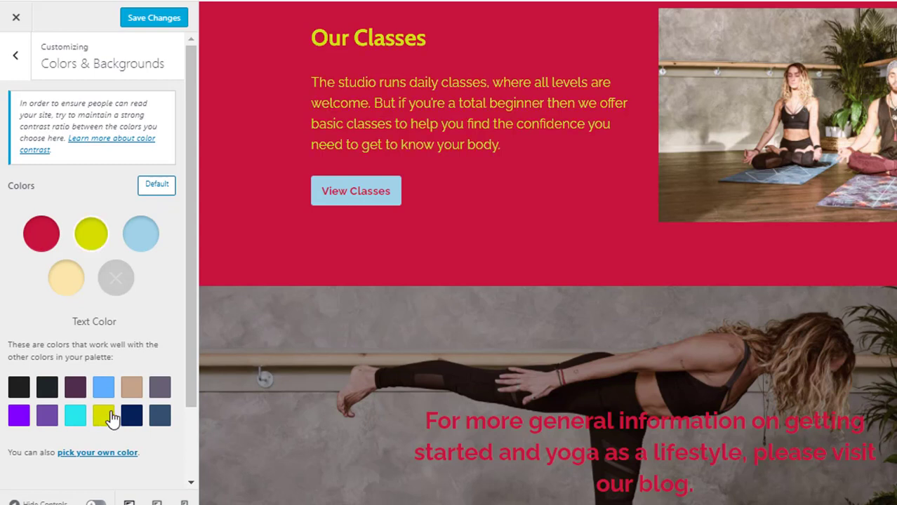
- Try purple as the link color and turquoise as the secondary color, and review the whole homepage preview
click(141, 239)
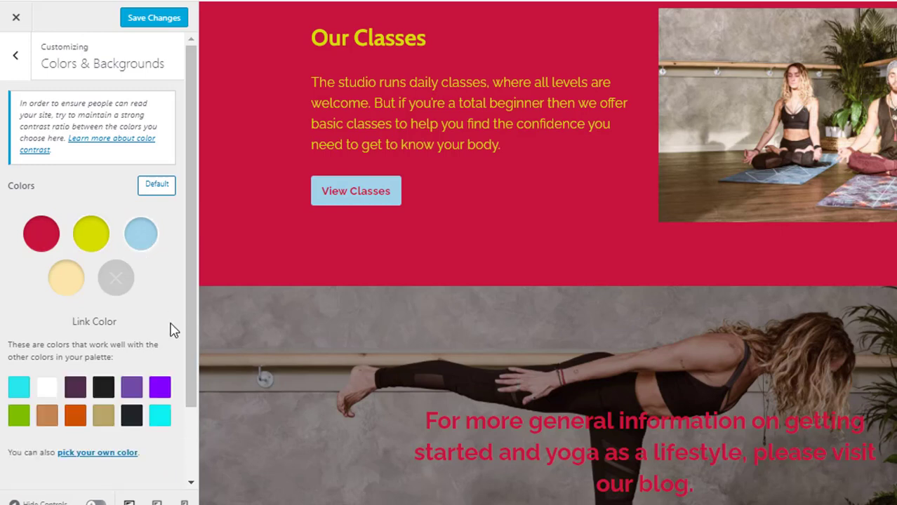
click(160, 390)
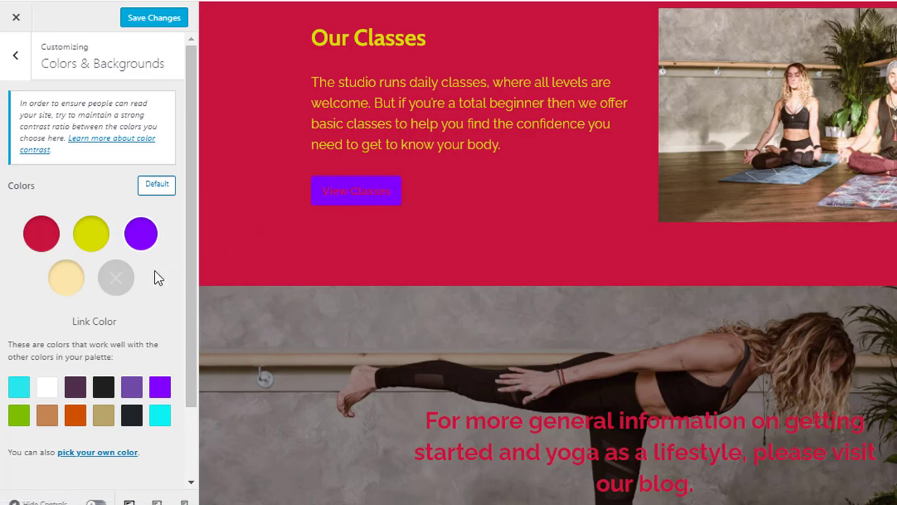
click(66, 278)
scroll(570, 217, down, 10)
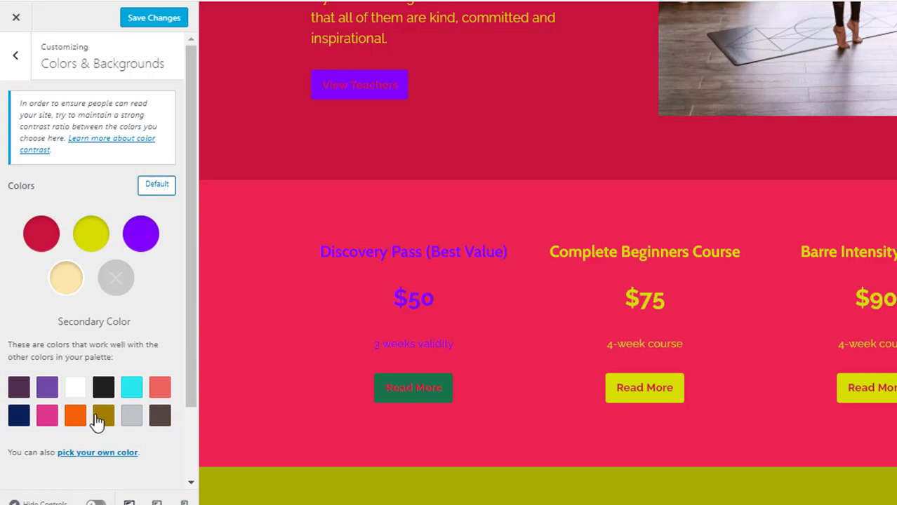
click(133, 393)
scroll(497, 294, up, 15)
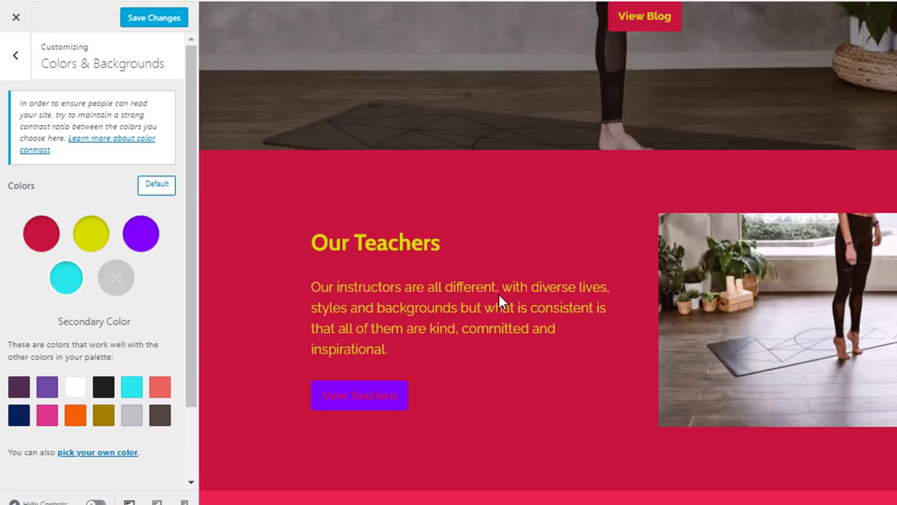
scroll(500, 293, down, 20)
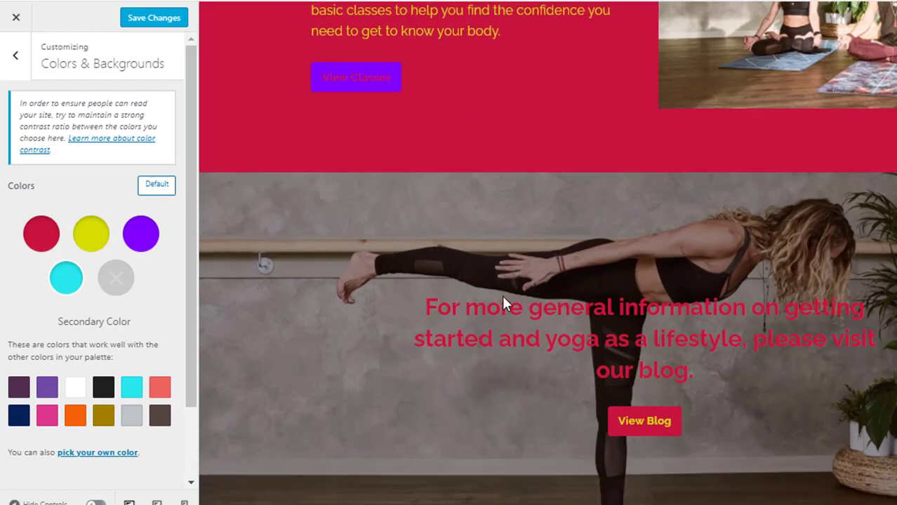
scroll(505, 300, down, 1)
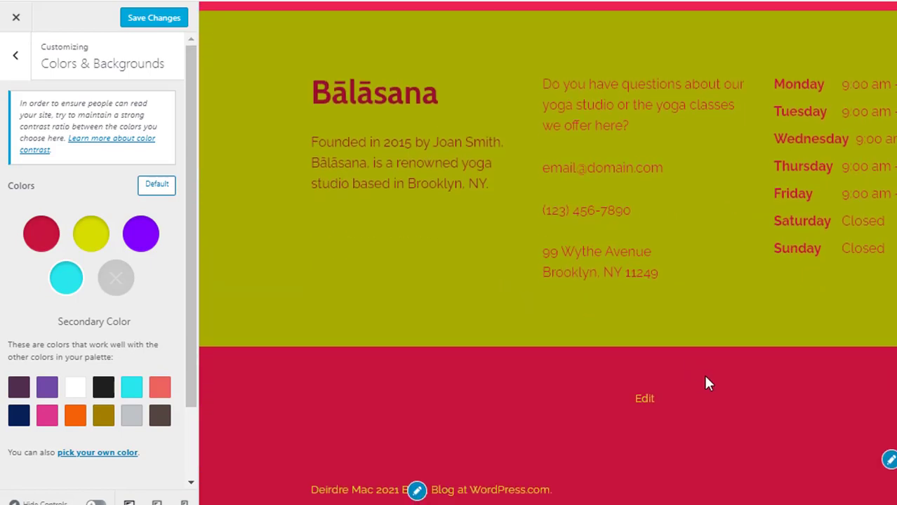
scroll(451, 294, up, 20)
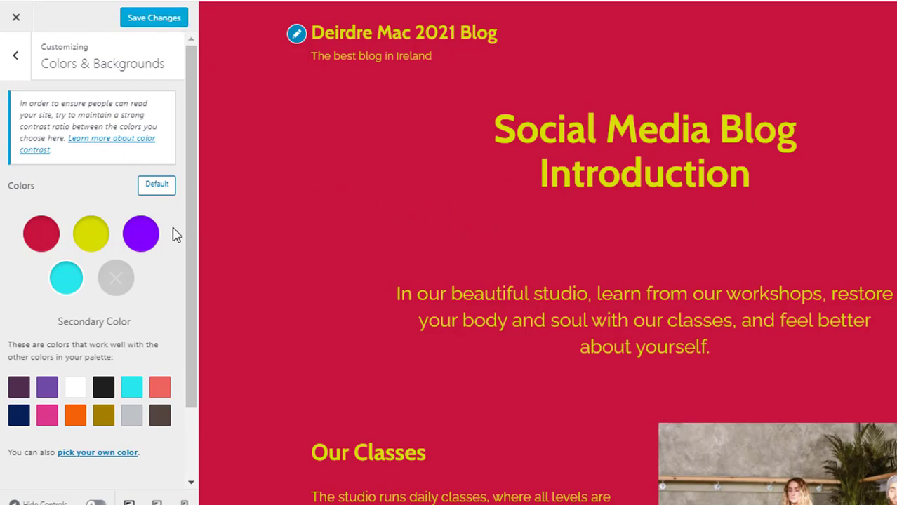
- Apply the featured dark palette with white, light blue and yellow to the site and save the changes
scroll(79, 257, down, 2)
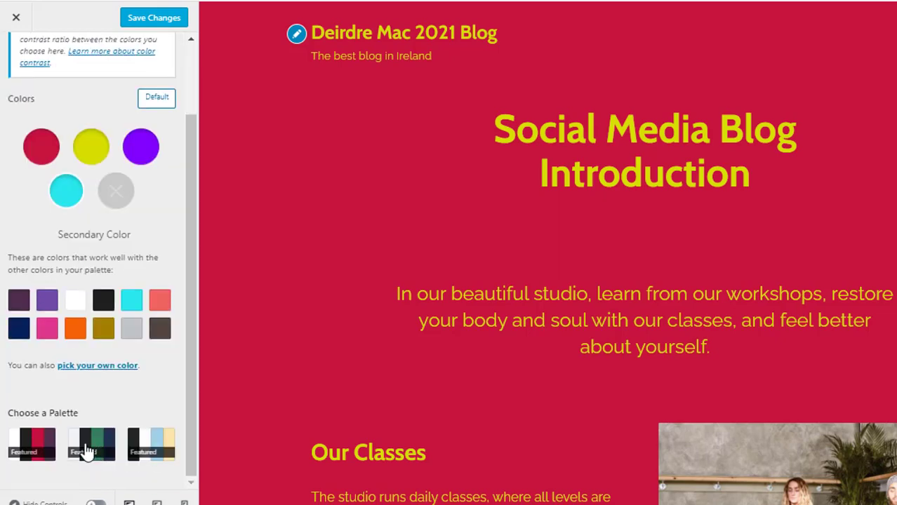
click(142, 444)
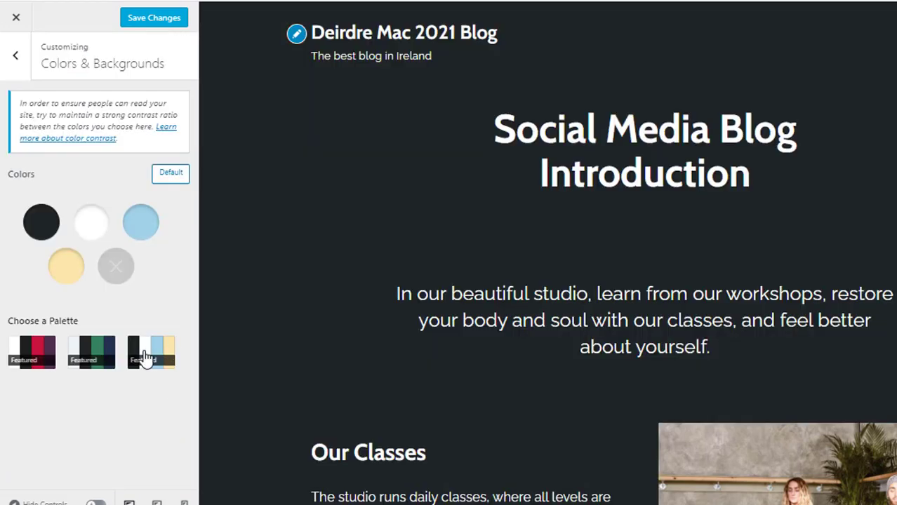
click(153, 20)
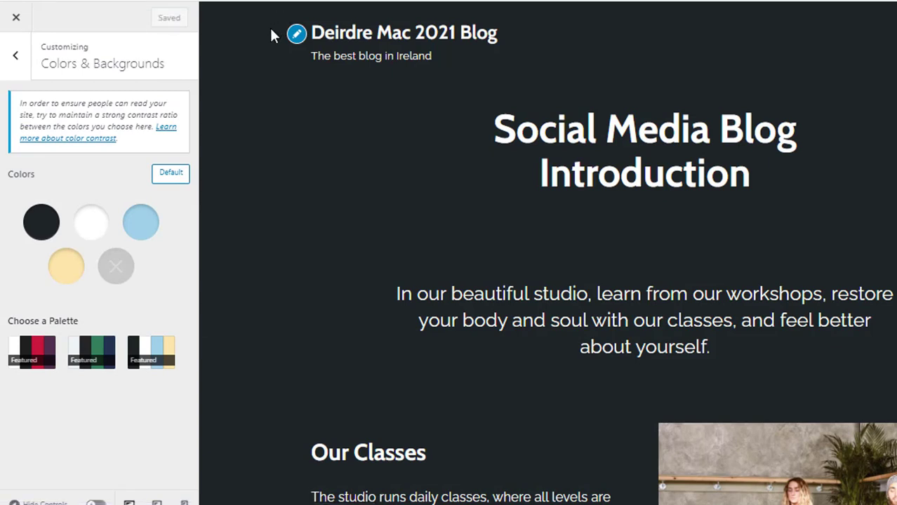
- Add the Social media, Imagery and LinkedIn categories to the site's Primary menu after Home and save the changes
click(16, 55)
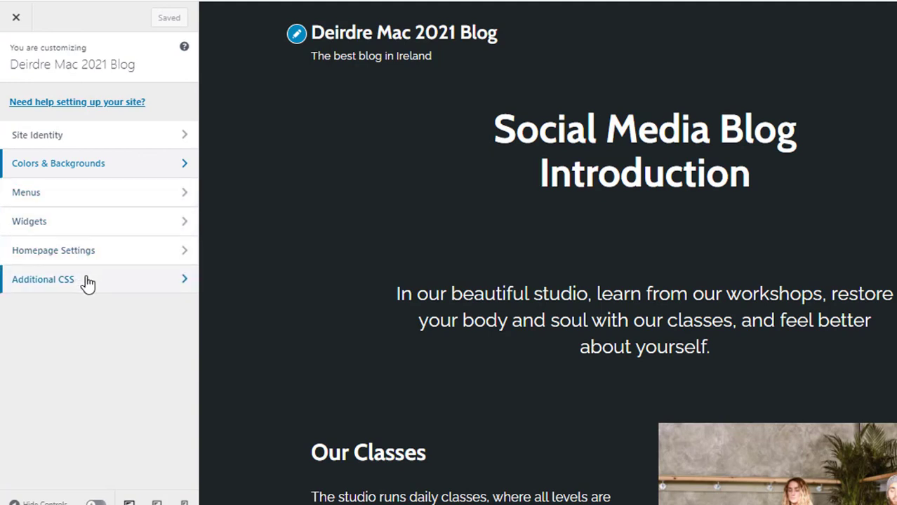
click(143, 197)
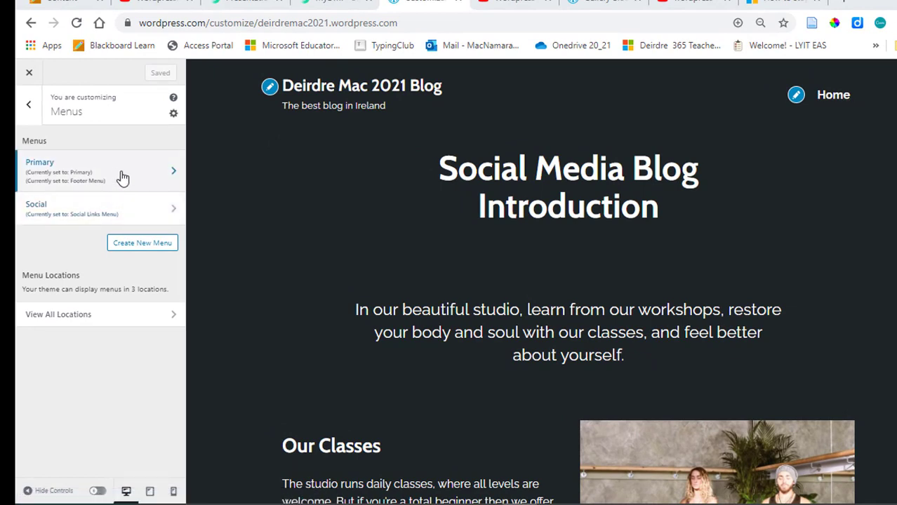
click(101, 174)
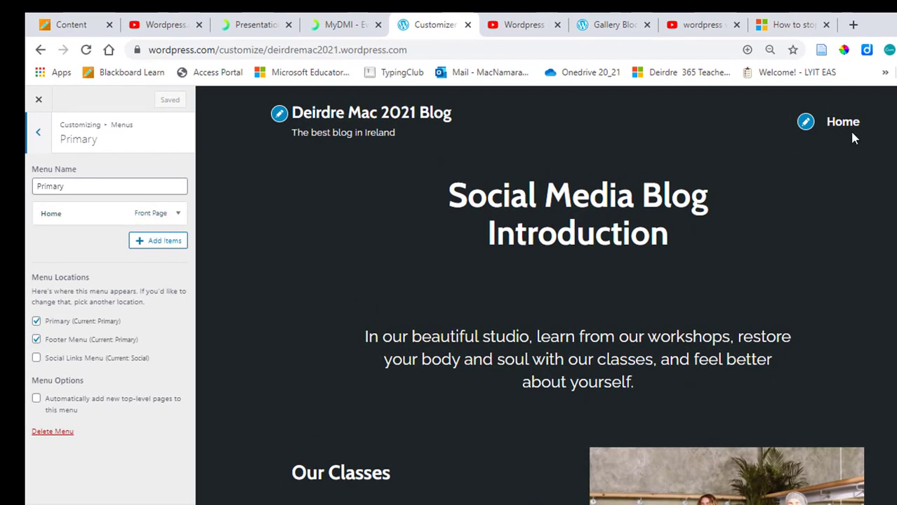
click(148, 250)
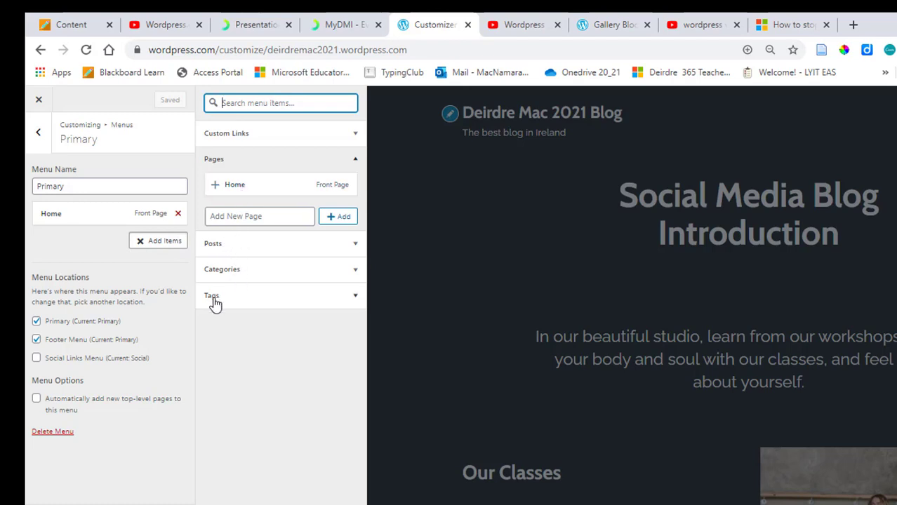
click(237, 275)
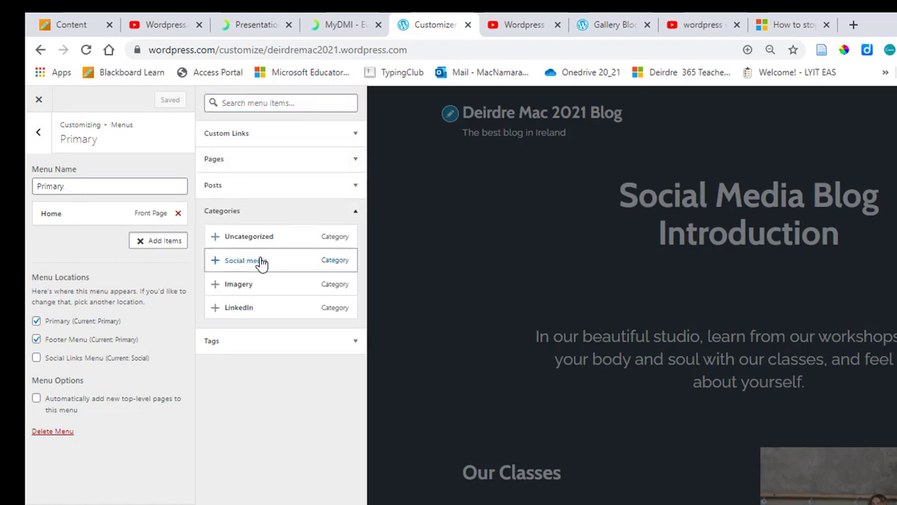
click(261, 263)
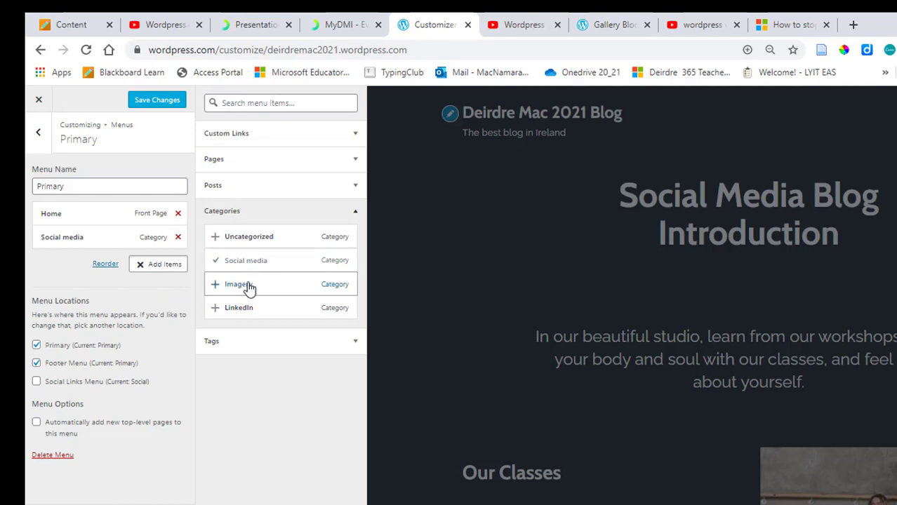
click(248, 288)
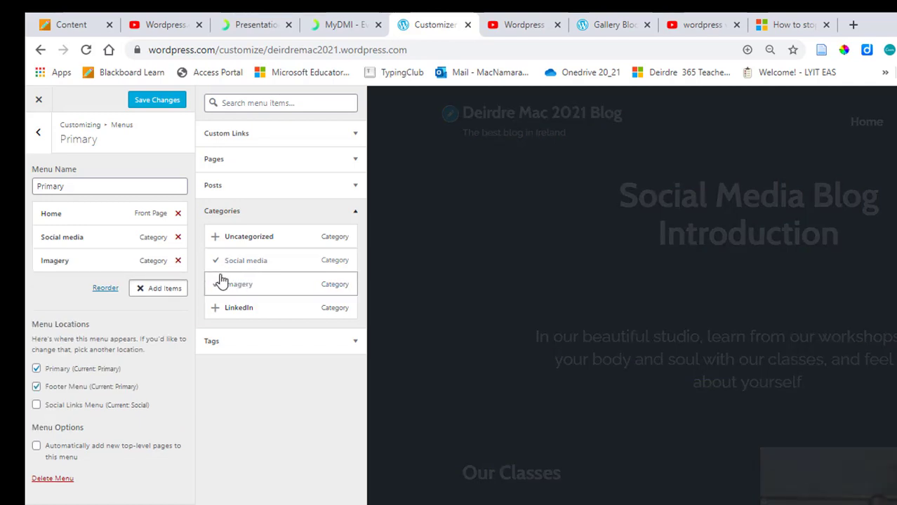
click(252, 311)
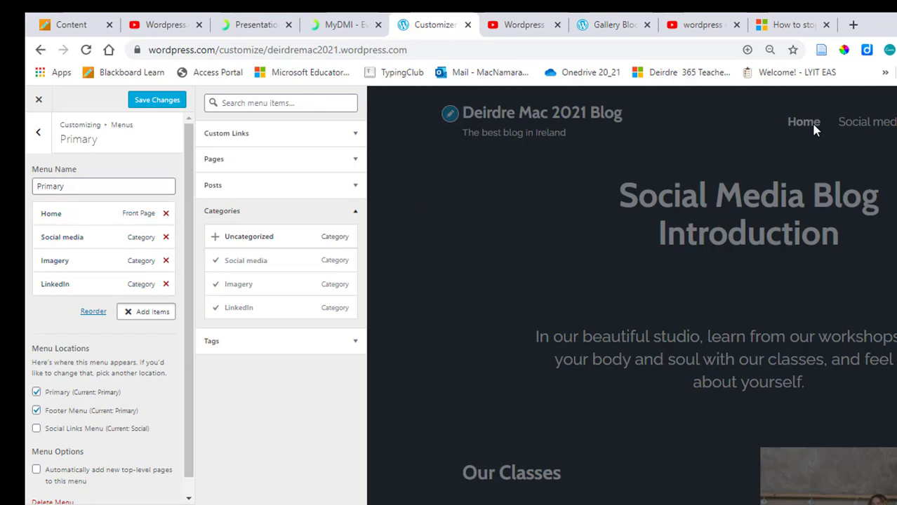
click(172, 100)
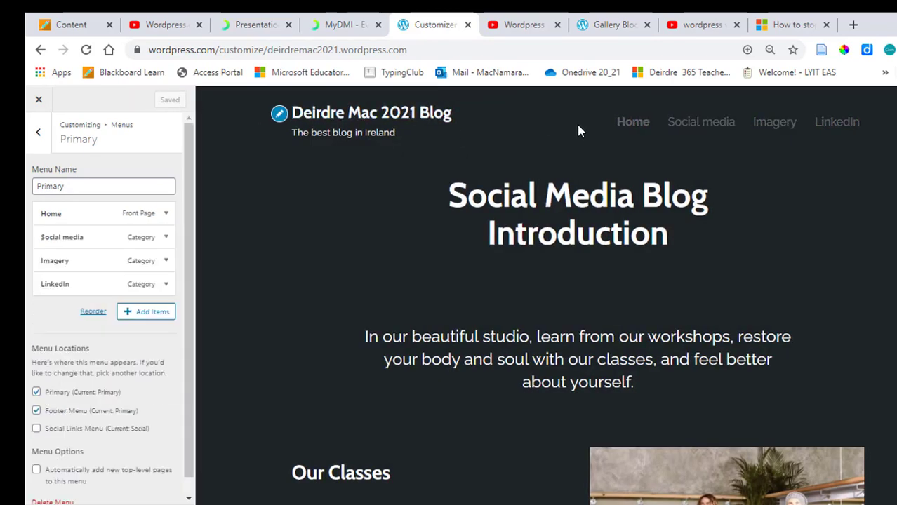
click(639, 122)
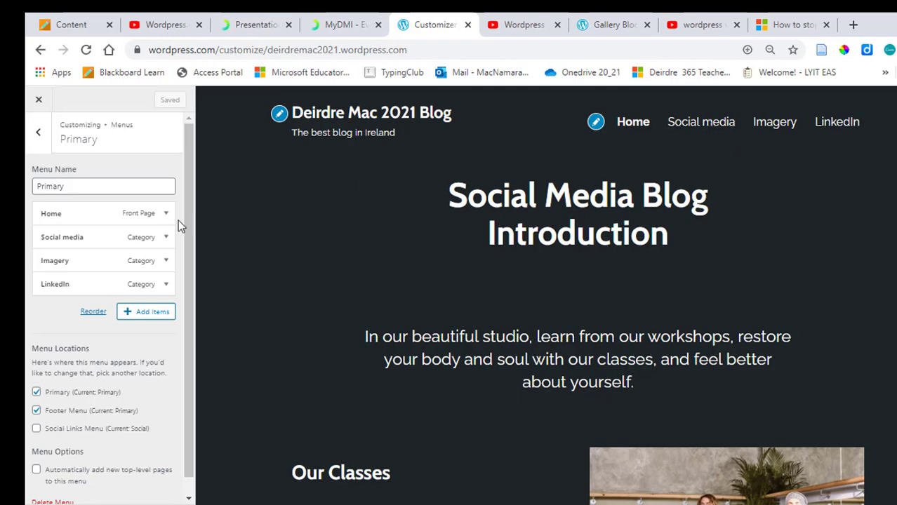
- Add the Facebook, Twitter and Pinterest tags as items in the Primary menu
click(155, 320)
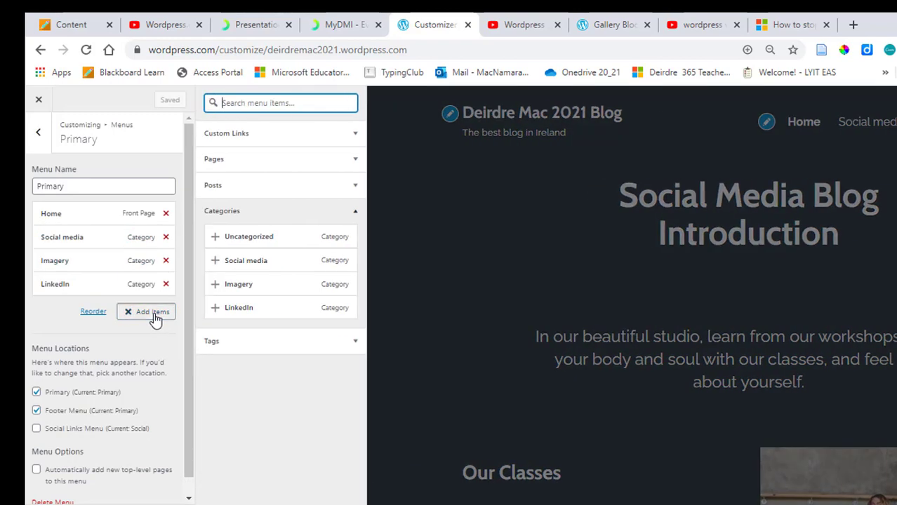
click(232, 344)
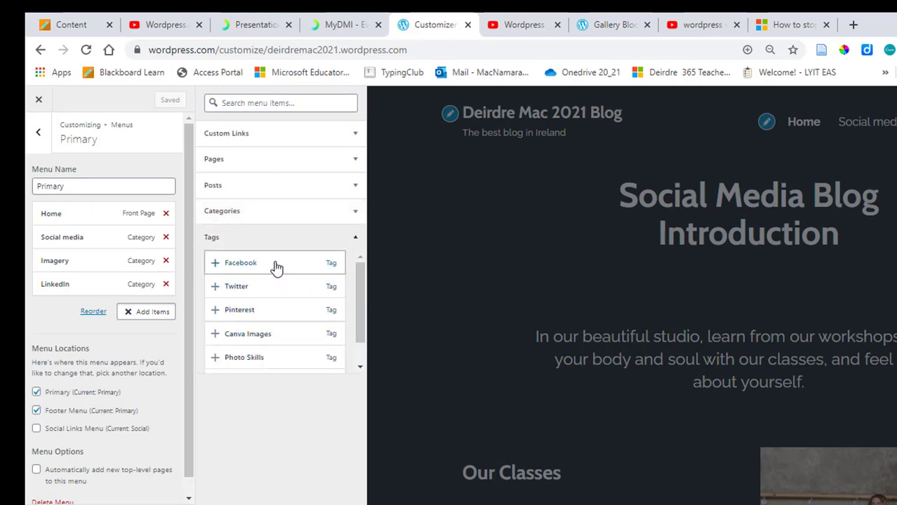
click(276, 265)
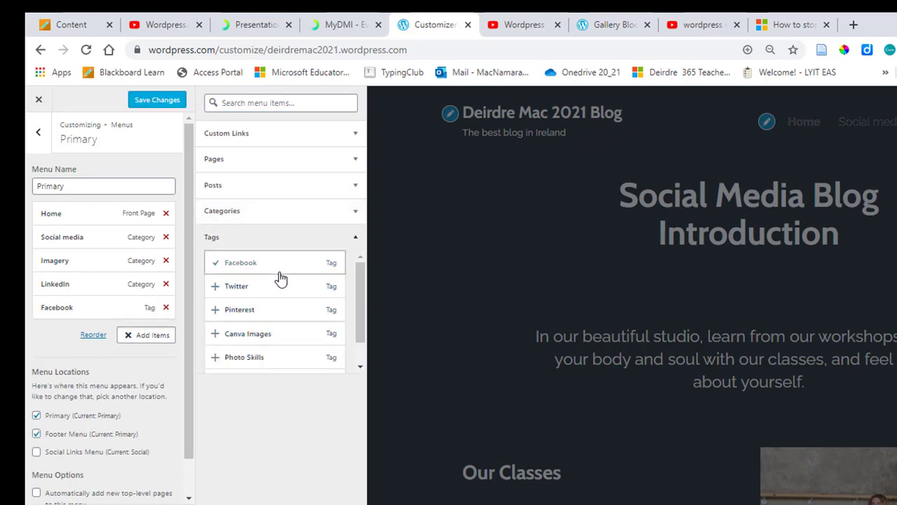
click(279, 286)
click(277, 312)
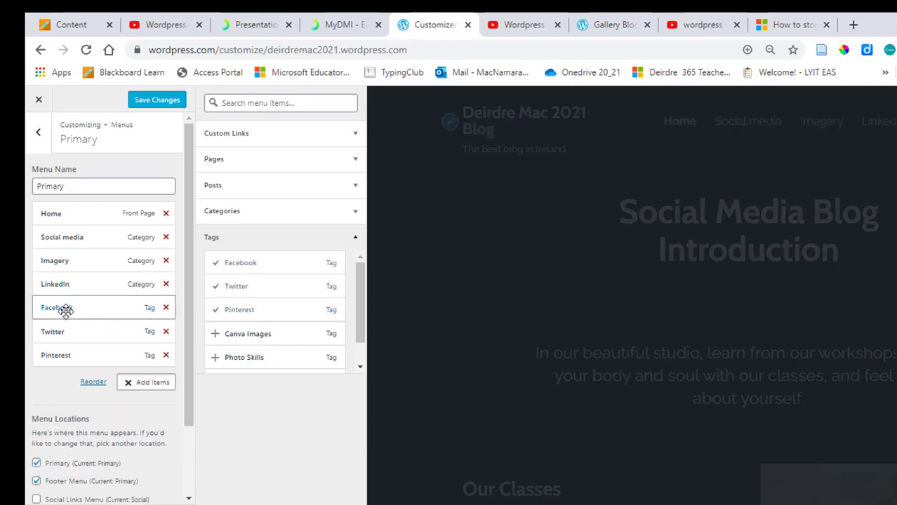
- Nest Facebook, Twitter and Pinterest in that order as sub-items under Social media, save, and check the submenu in the preview
drag(63, 310, 76, 261)
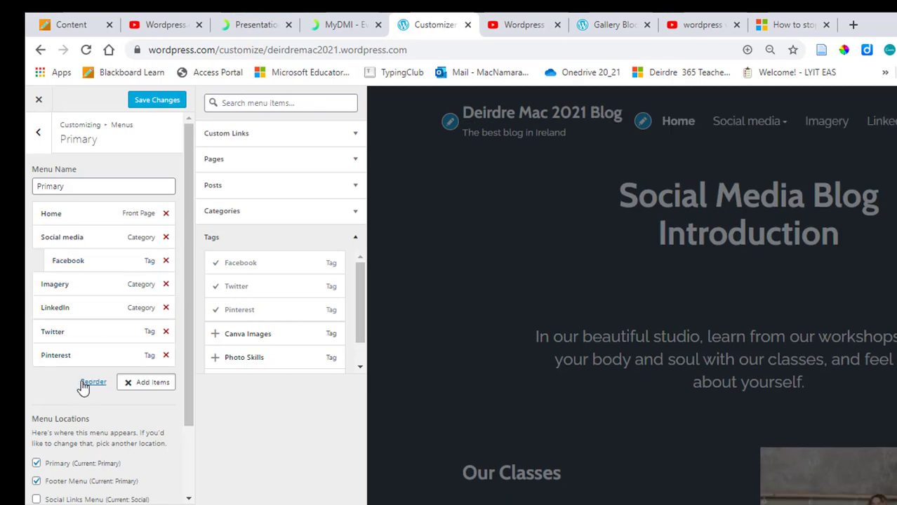
drag(65, 337, 83, 300)
drag(66, 356, 76, 308)
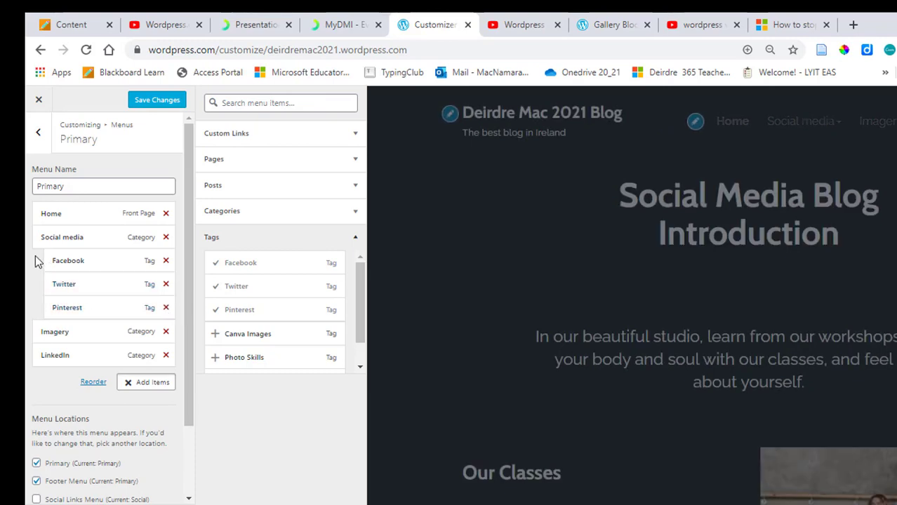
click(158, 102)
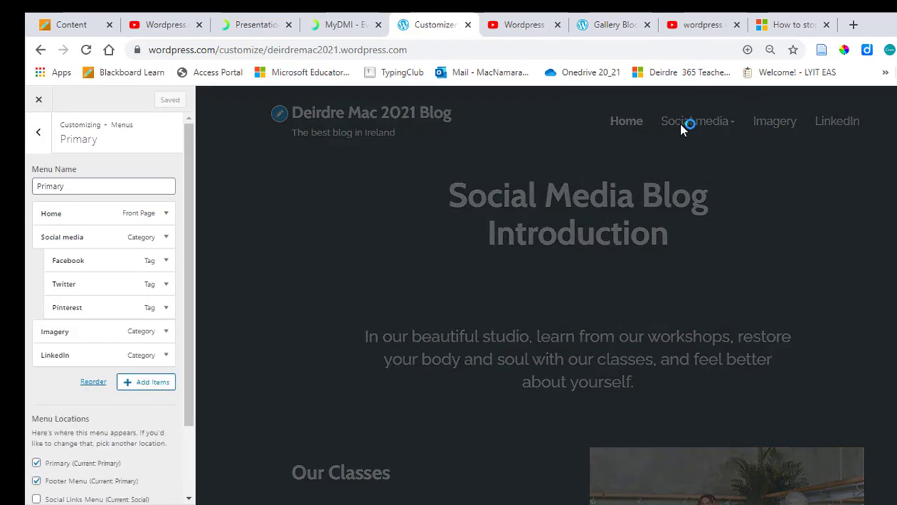
mouse_move(681, 124)
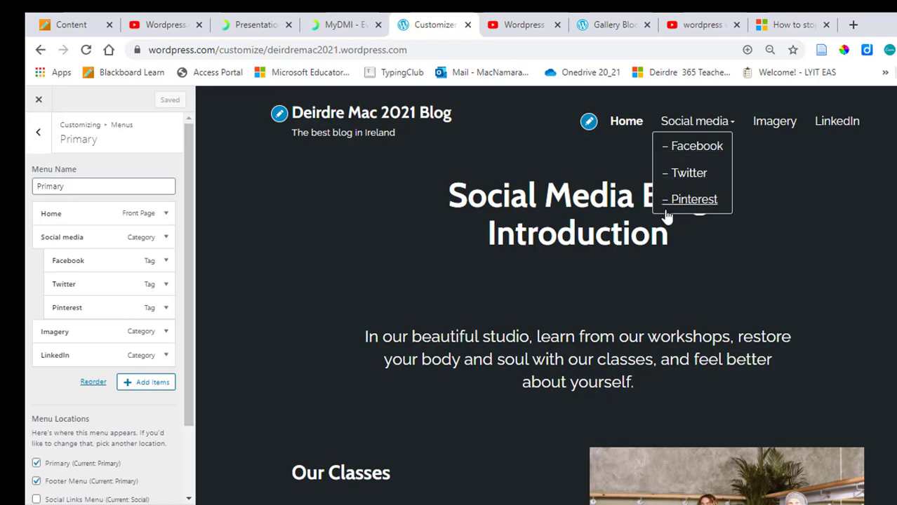
- Add the Canva Images and Photo Skills tags as sub-items under Imagery in the Primary menu and save the changes
click(144, 388)
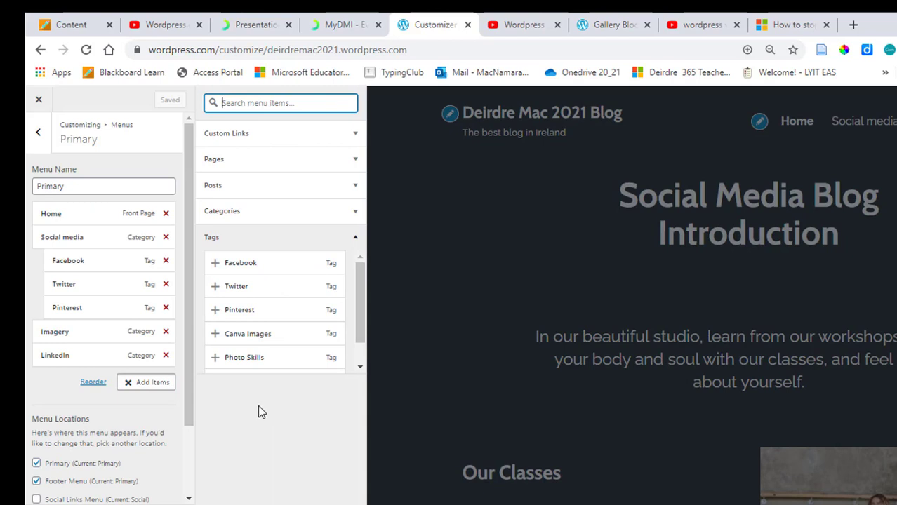
click(257, 337)
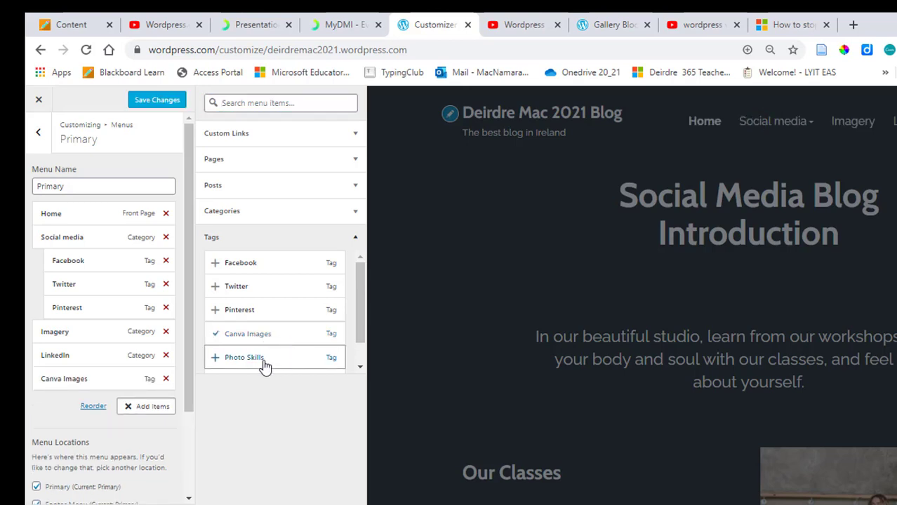
click(264, 366)
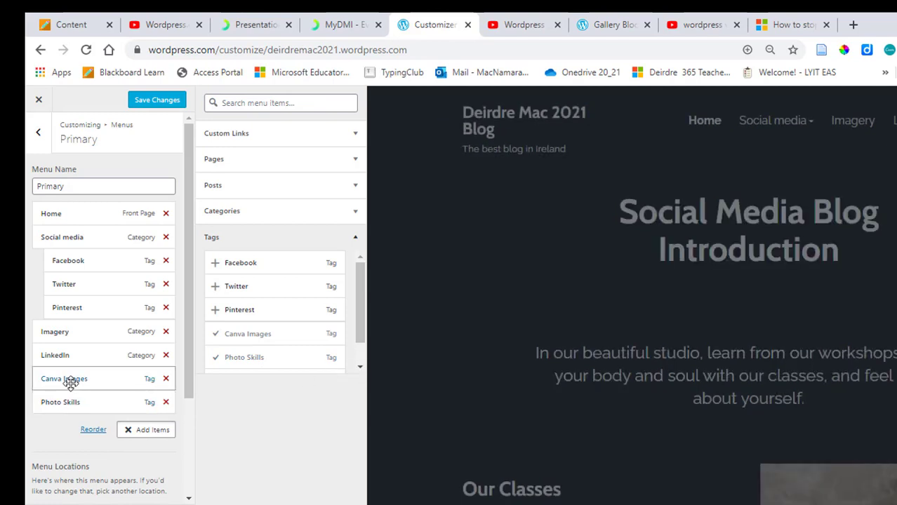
drag(72, 379, 85, 356)
drag(82, 403, 145, 369)
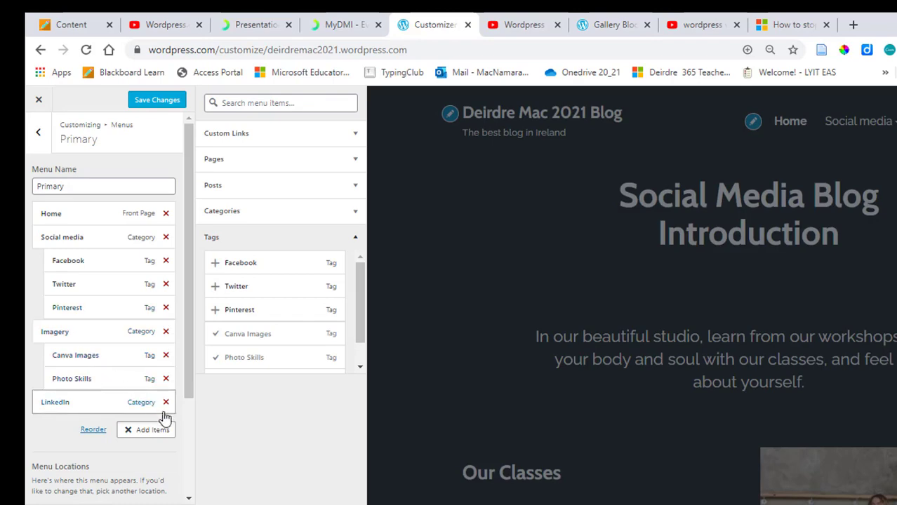
click(162, 100)
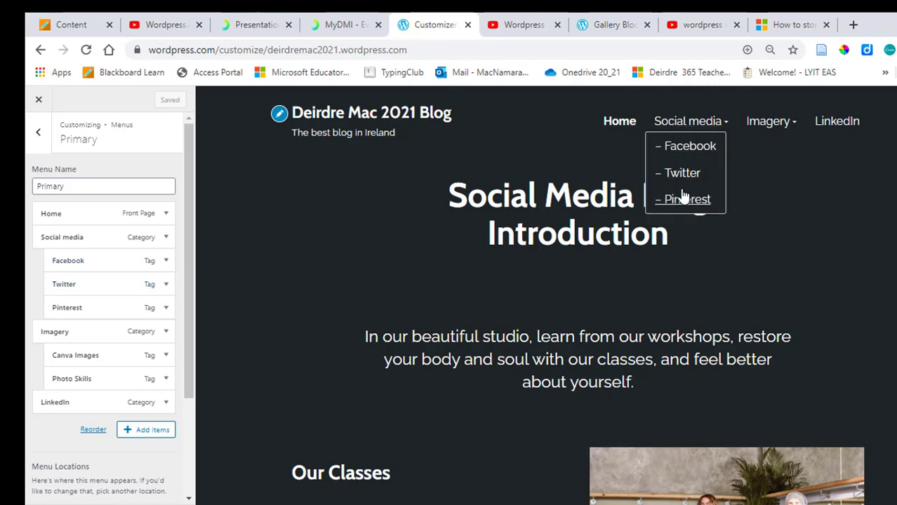
mouse_move(775, 123)
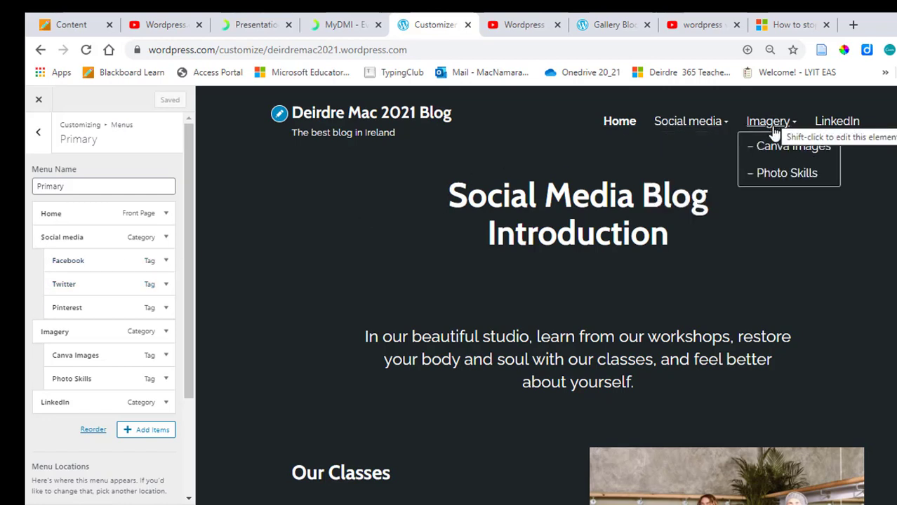